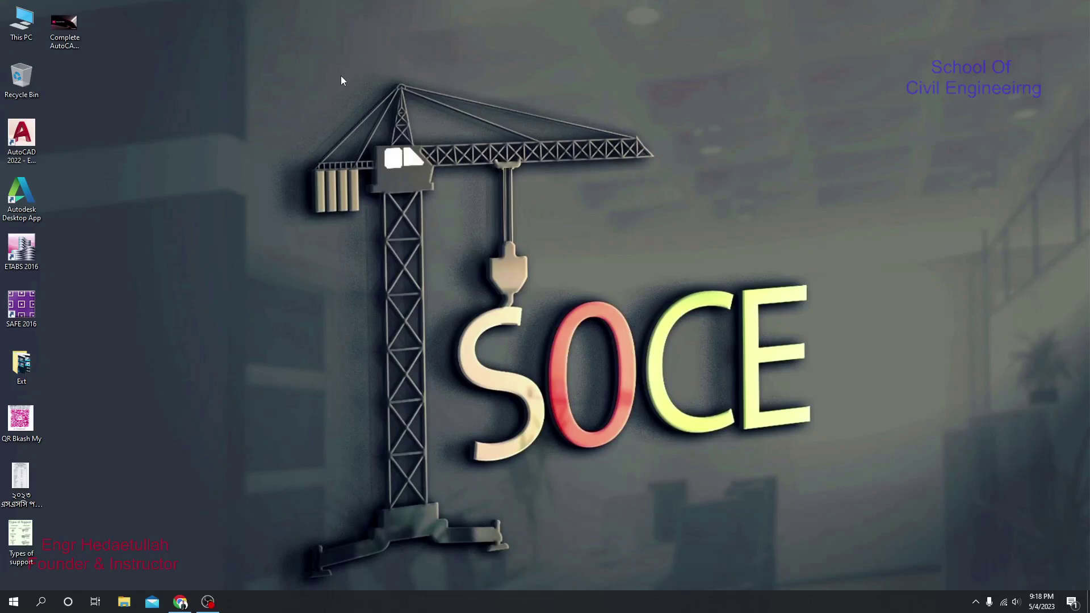
# Step: Switch to Chrome, view the YouTube playlist on Autodesk software download and installation, and return to the Autodesk home page
pyautogui.moveTo(182, 606)
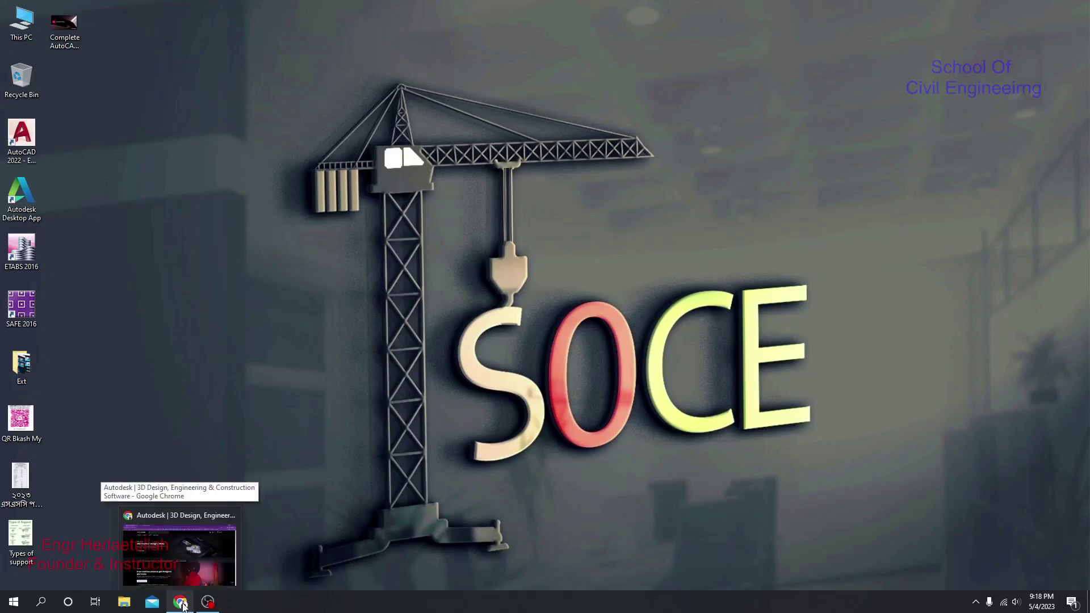
pyautogui.click(182, 606)
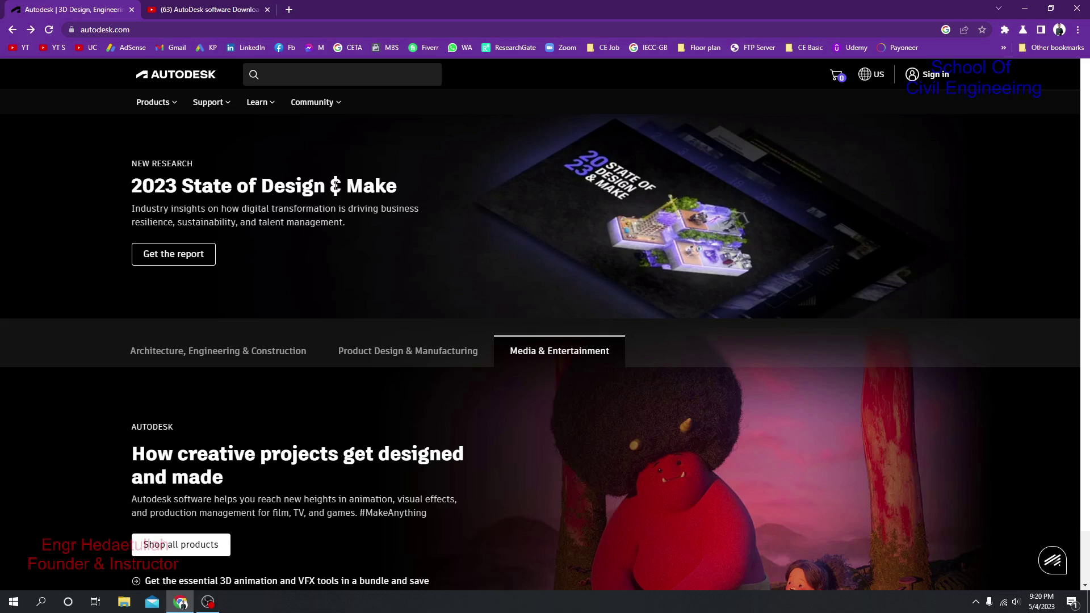
pyautogui.click(217, 10)
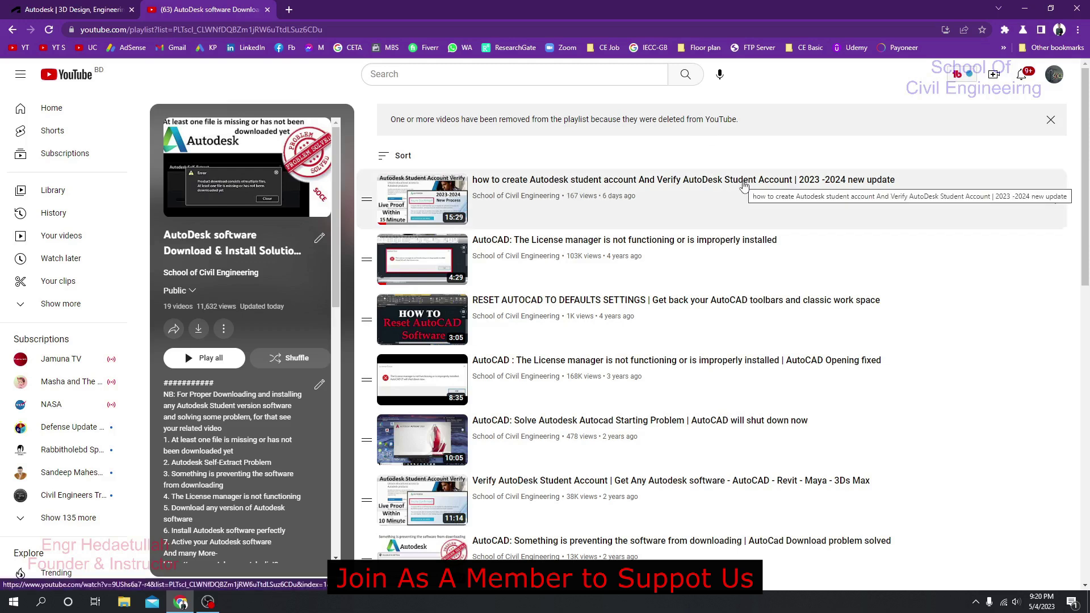
pyautogui.click(47, 8)
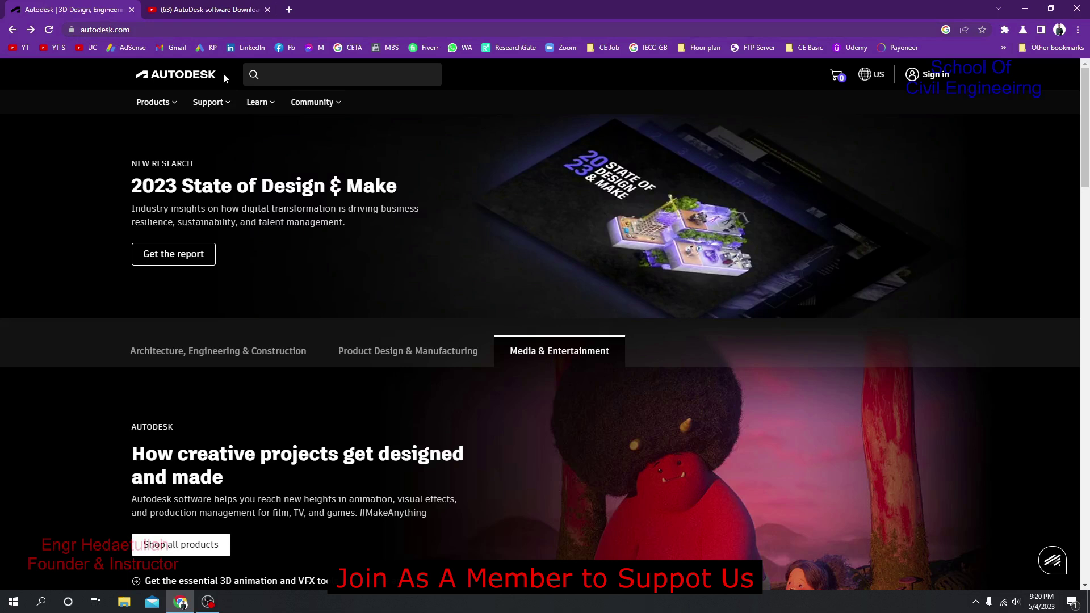
# Step: Sign in to the Autodesk account with the saved e-mail and password, choosing to stay signed in
pyautogui.click(933, 80)
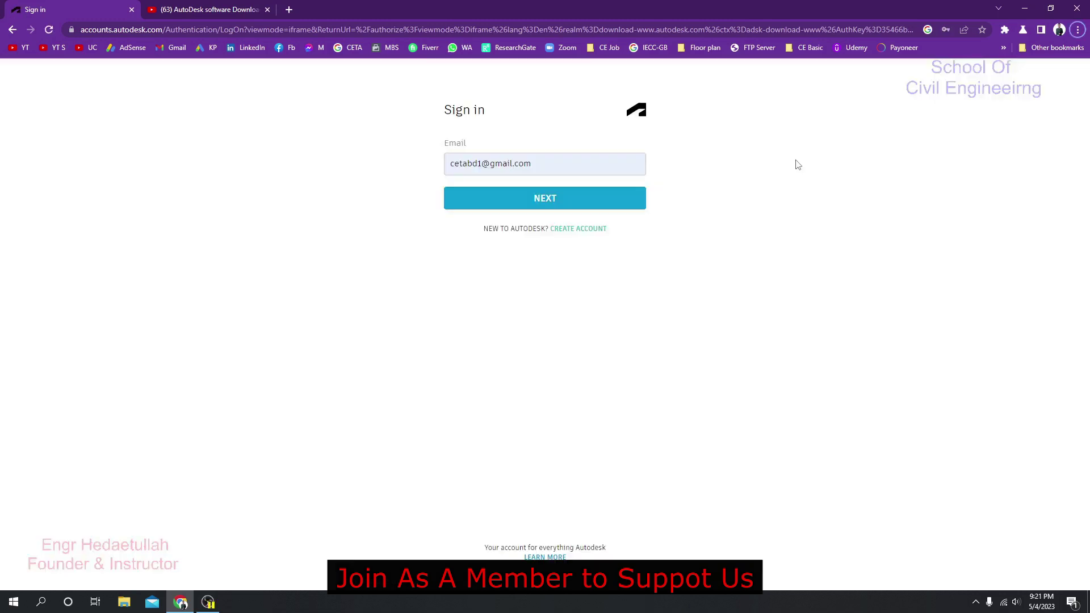
pyautogui.click(558, 158)
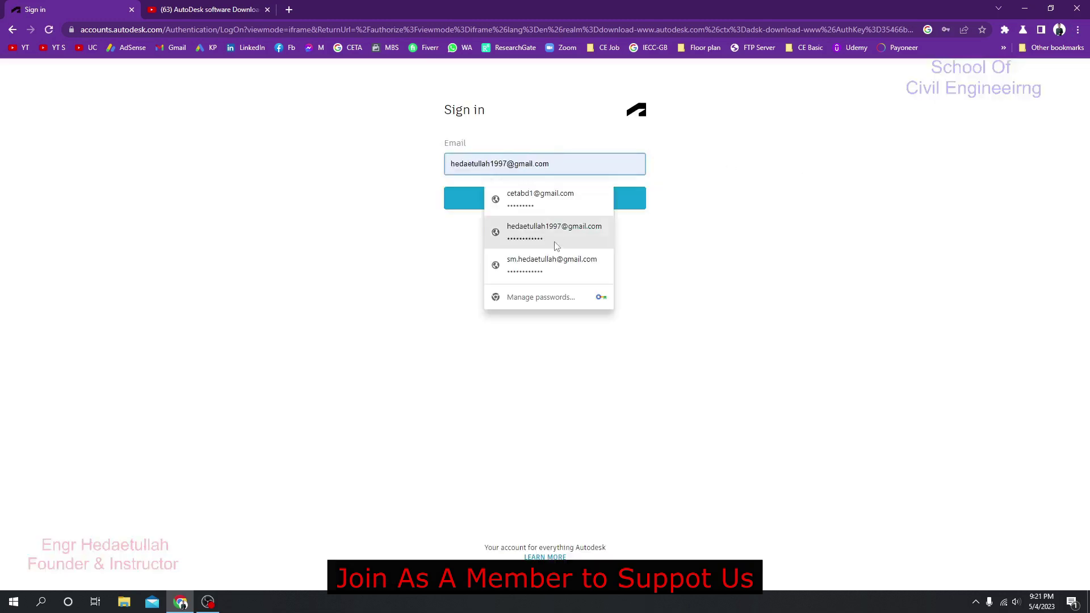
pyautogui.press('Escape')
pyautogui.click(565, 155)
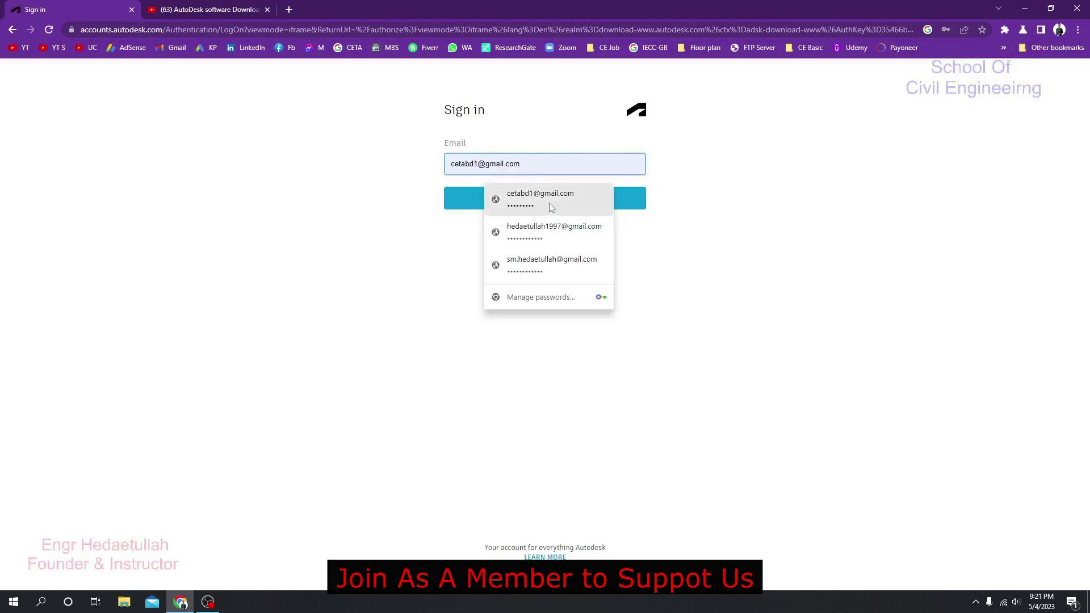
pyautogui.click(549, 226)
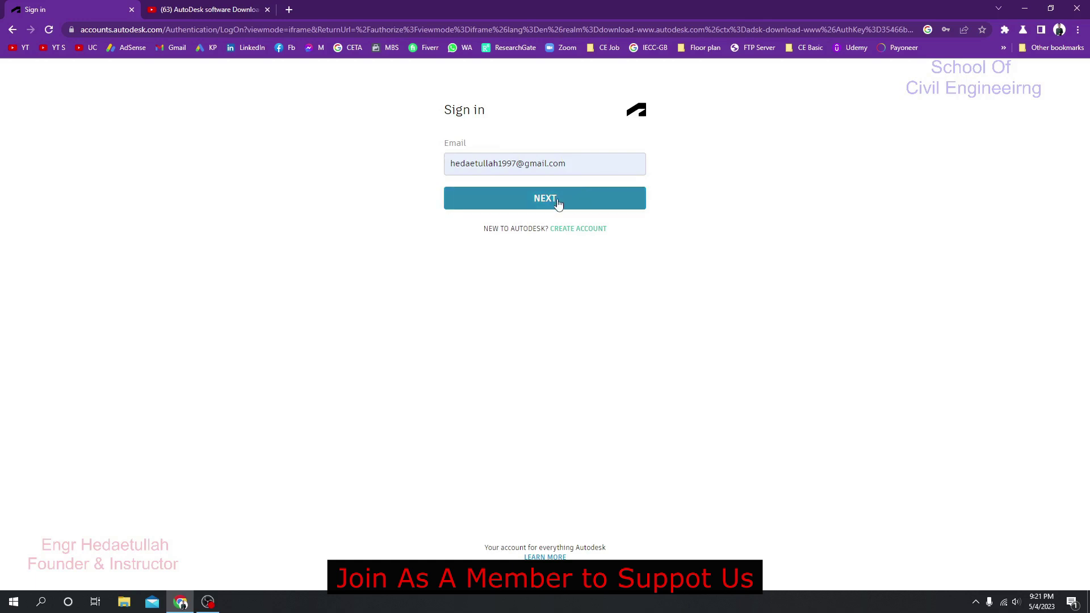
pyautogui.click(629, 202)
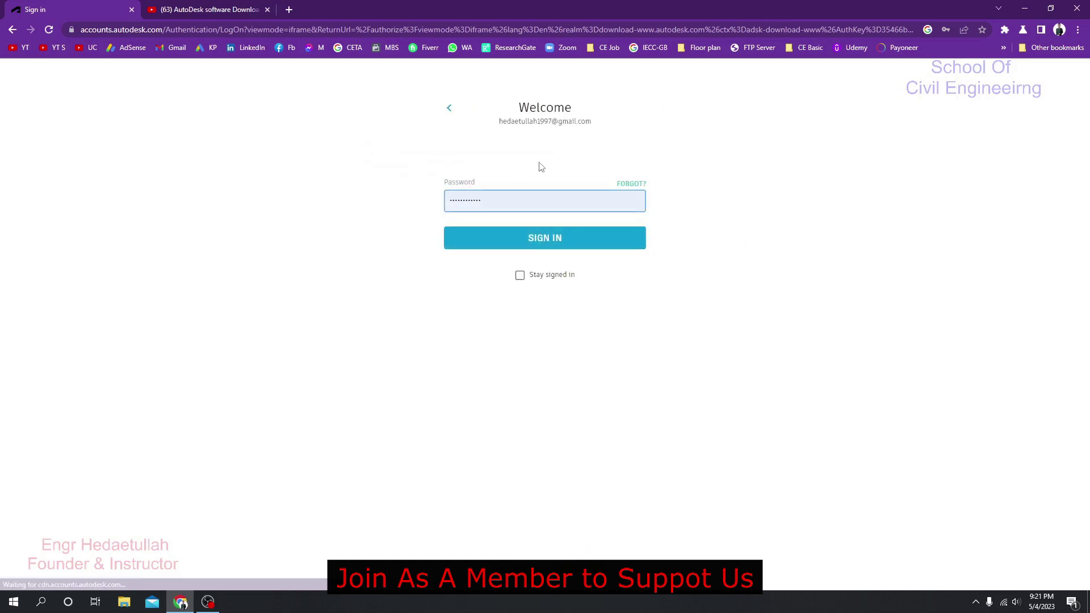
pyautogui.click(518, 277)
pyautogui.click(566, 243)
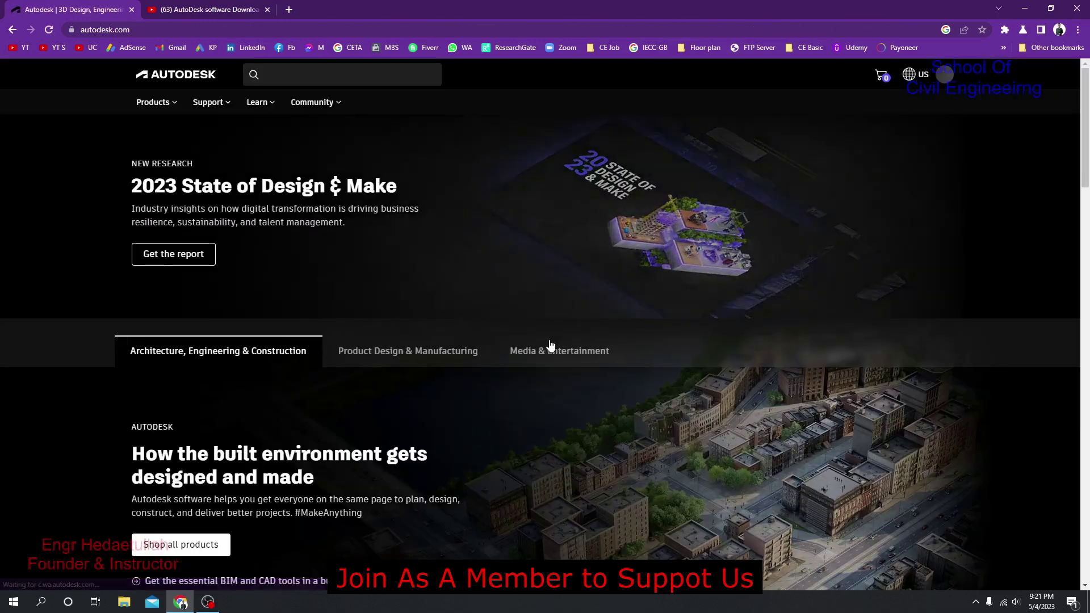
# Step: Go to Autodesk's educational access page and open its product offering
pyautogui.click(174, 105)
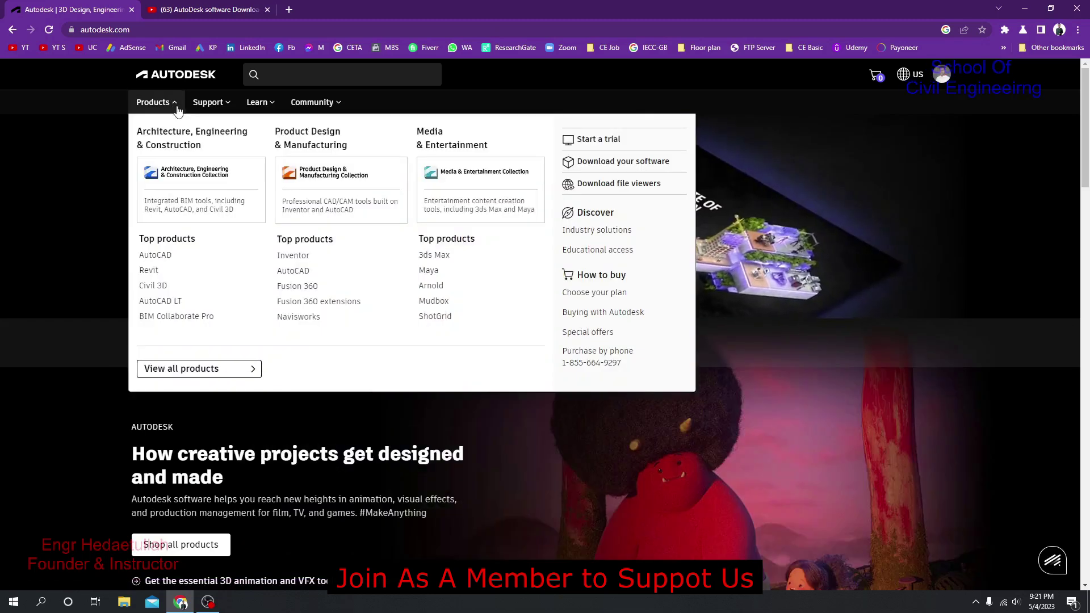
pyautogui.click(612, 257)
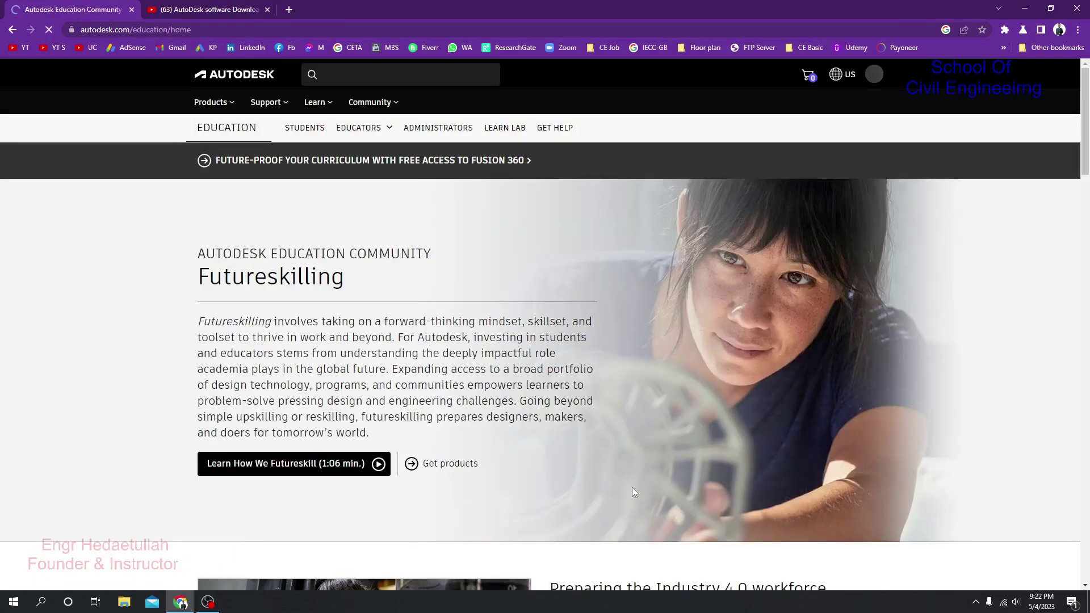
pyautogui.click(451, 464)
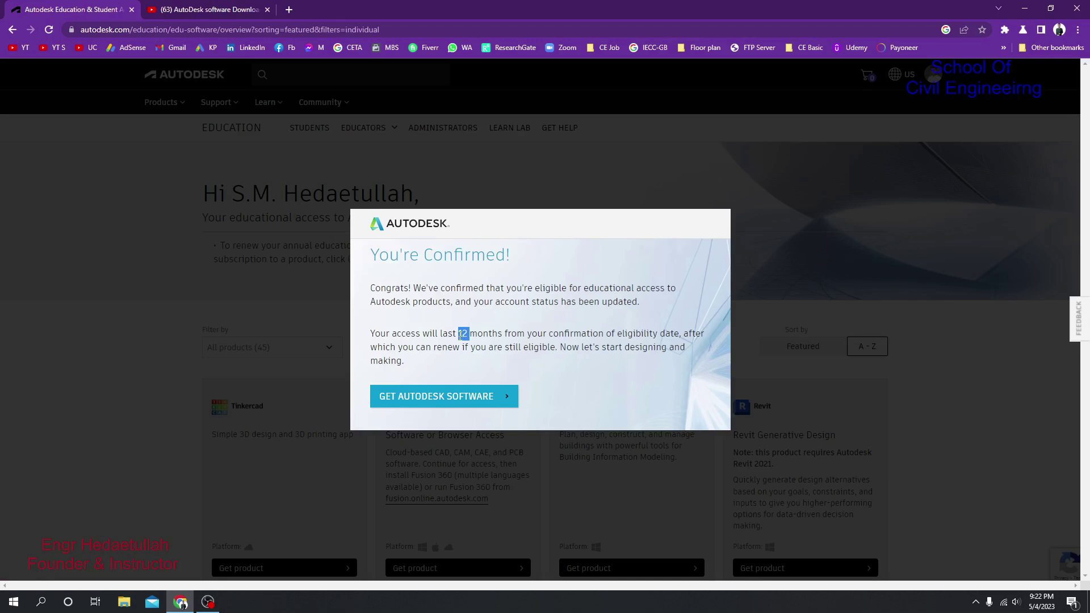
# Step: Read the access duration and renewal terms in the eligibility confirmation, and continue to the Autodesk software list
pyautogui.click(460, 334)
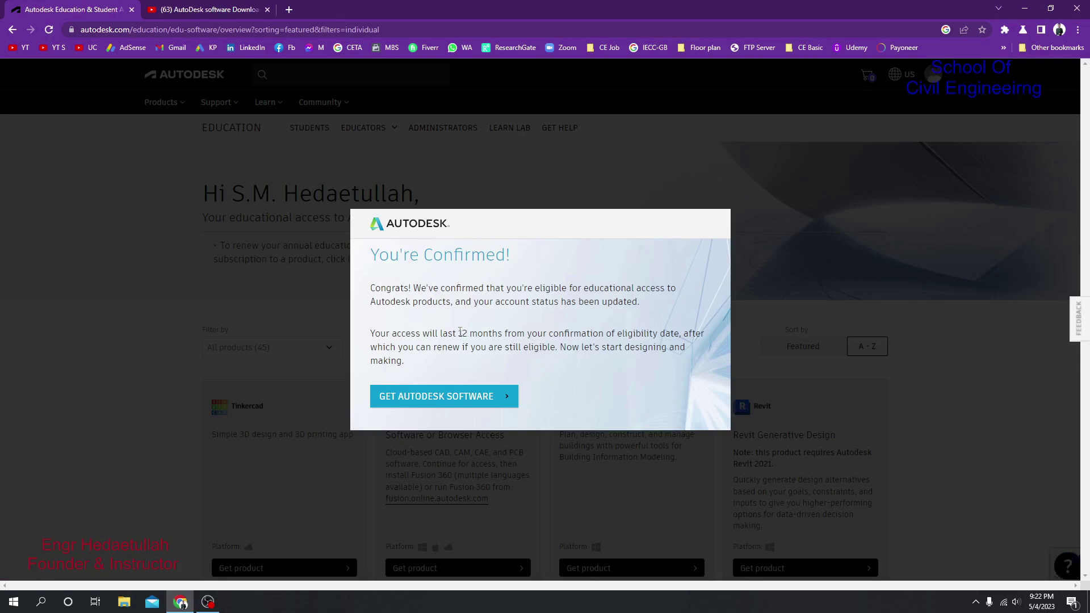
pyautogui.moveTo(460, 333); pyautogui.dragTo(471, 334)
pyautogui.moveTo(680, 333); pyautogui.dragTo(402, 346)
pyautogui.click(474, 345)
pyautogui.moveTo(558, 348); pyautogui.dragTo(433, 351)
pyautogui.click(432, 350)
pyautogui.click(449, 397)
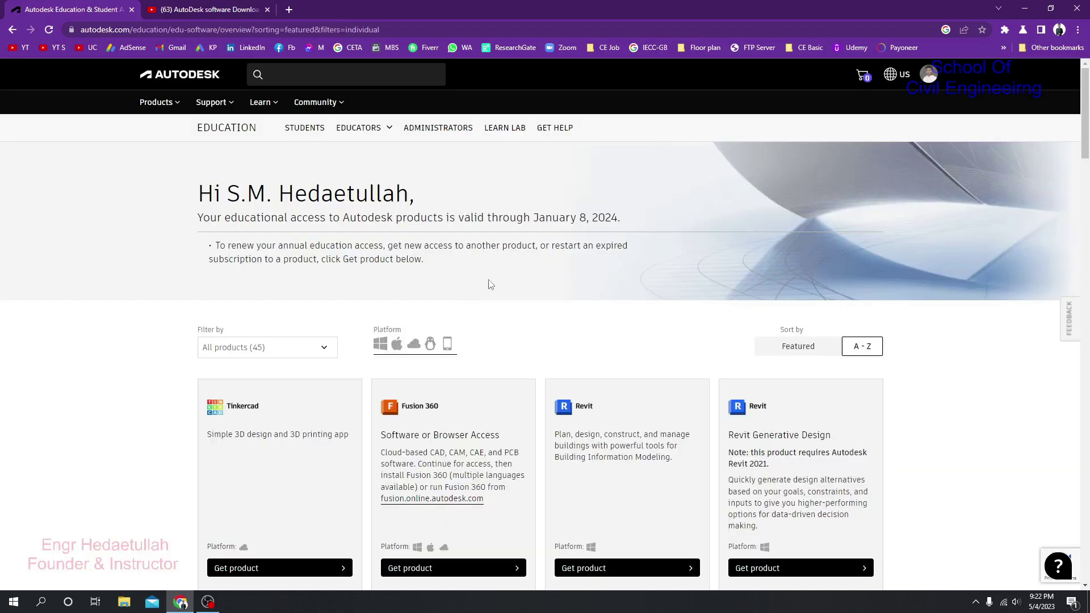
# Step: Get the AutoCAD product for desktop and choose Windows as platform and 2024 as version
pyautogui.scroll(-3, 494, 285)
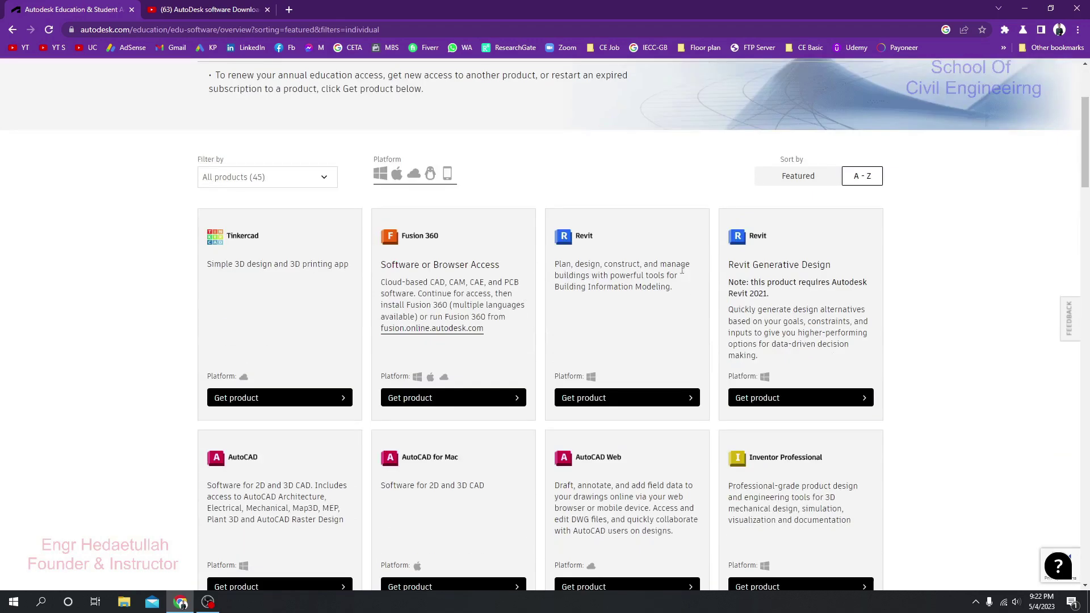
pyautogui.scroll(-2, 727, 273)
pyautogui.scroll(-3, 742, 191)
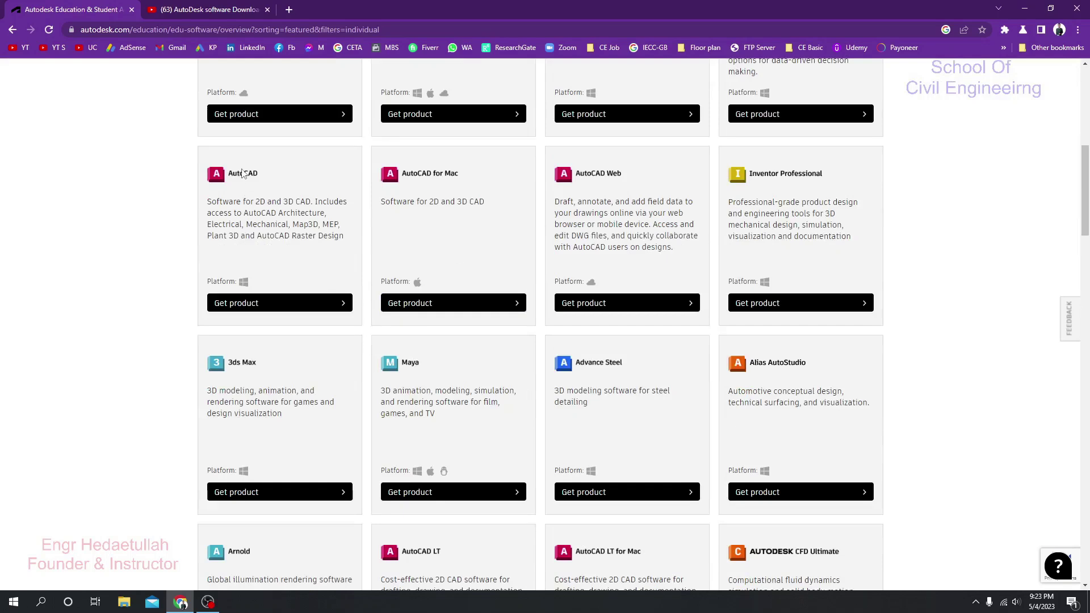
pyautogui.click(285, 307)
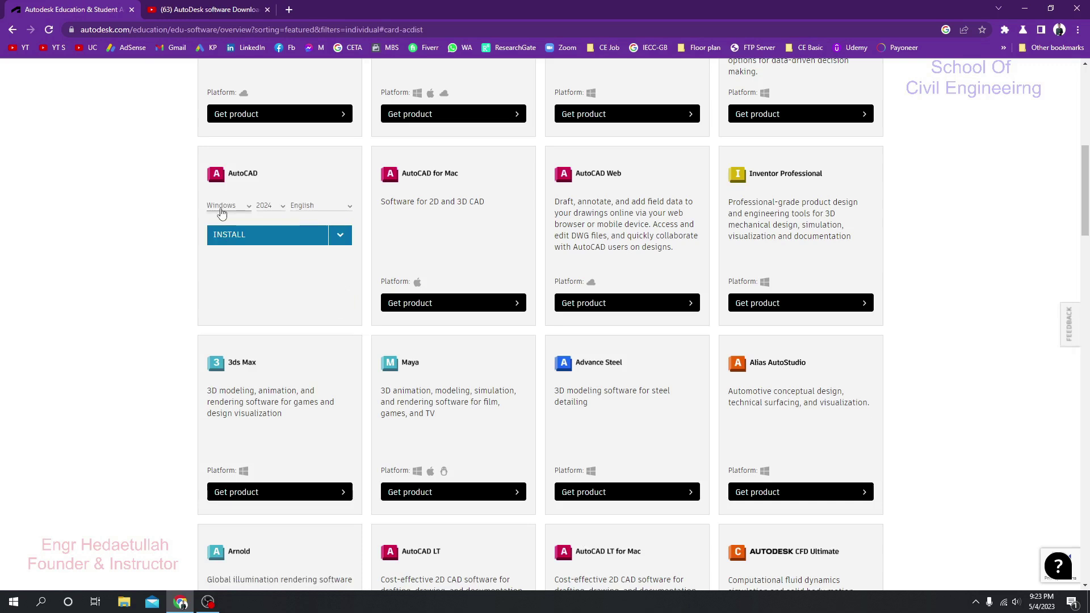
pyautogui.click(222, 211)
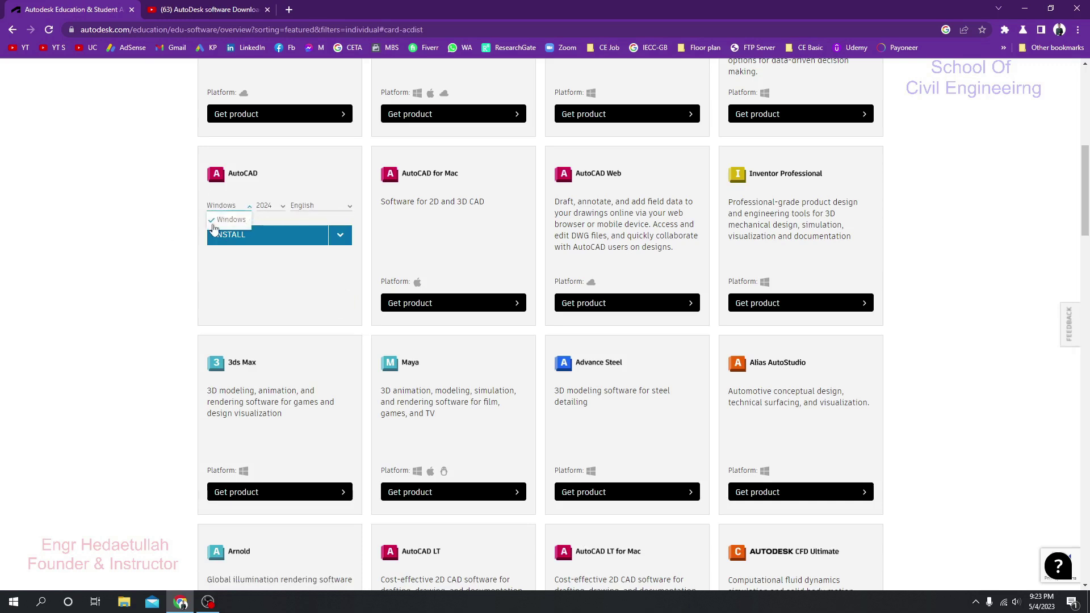
pyautogui.click(215, 222)
pyautogui.click(268, 206)
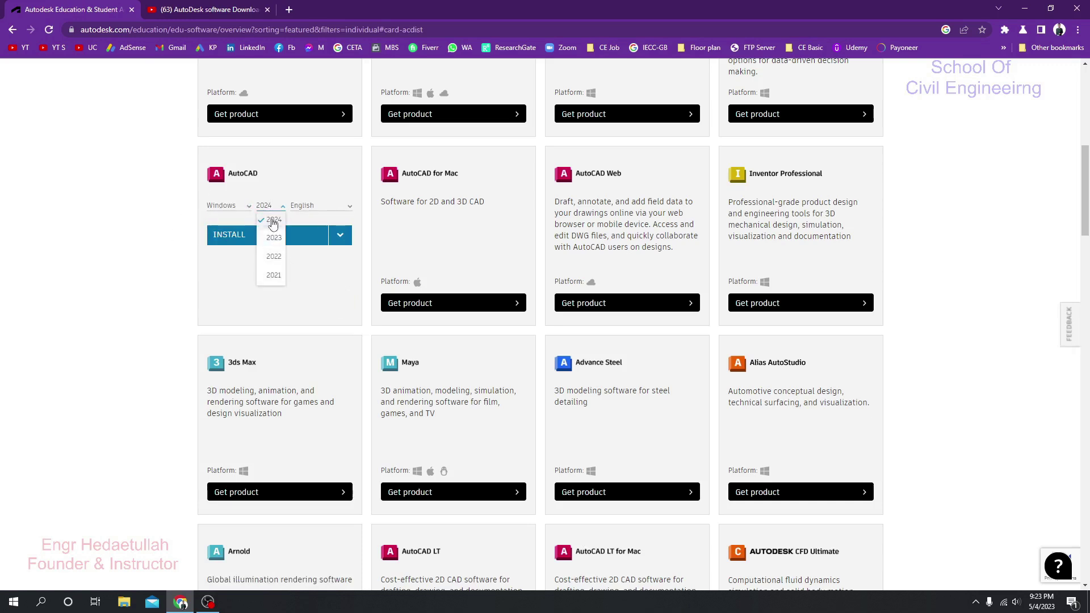
pyautogui.click(273, 222)
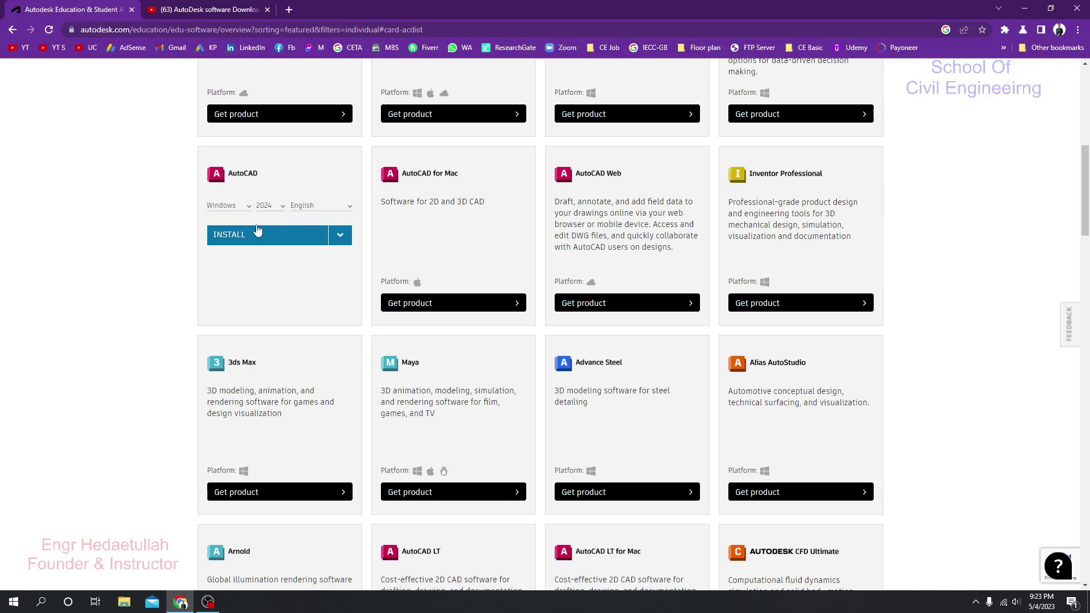
# Step: Look through the available AutoCAD languages and choose English
pyautogui.scroll(1, 307, 261)
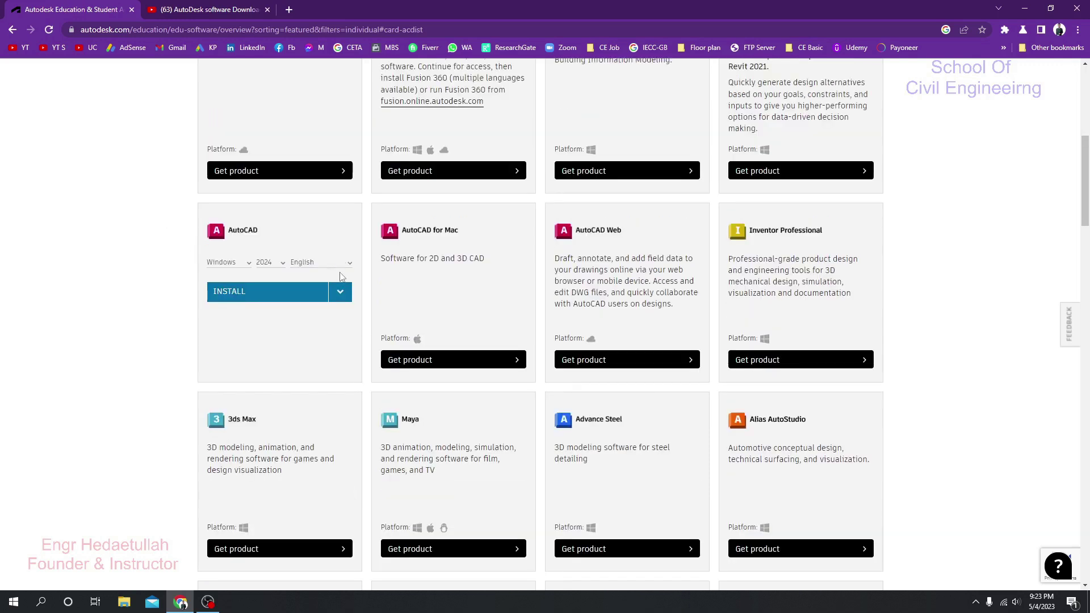
pyautogui.click(332, 265)
pyautogui.scroll(-5, 313, 313)
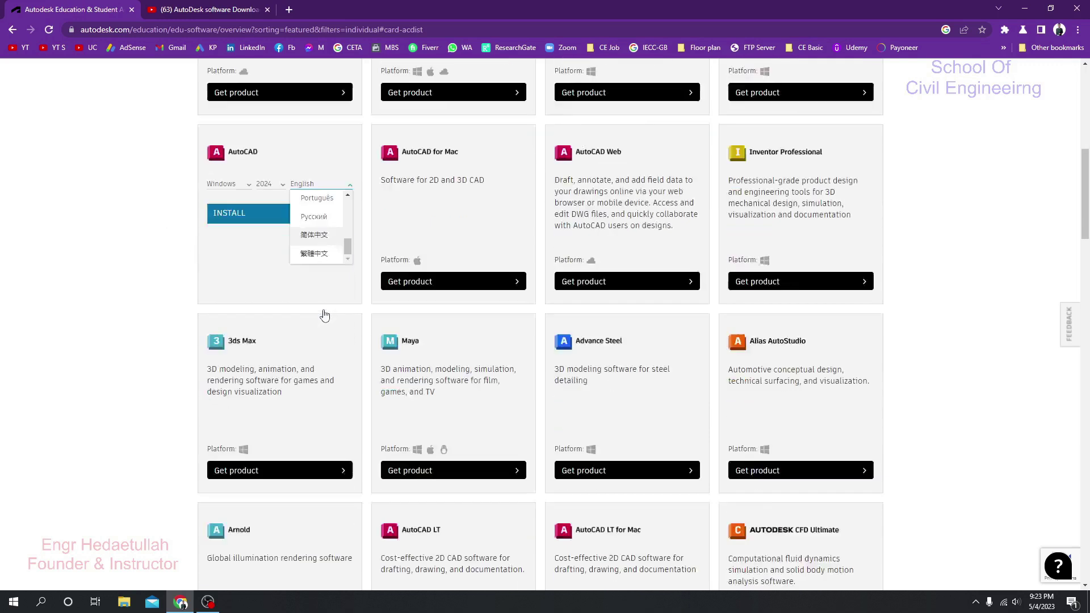
pyautogui.scroll(3, 323, 243)
pyautogui.scroll(5, 325, 302)
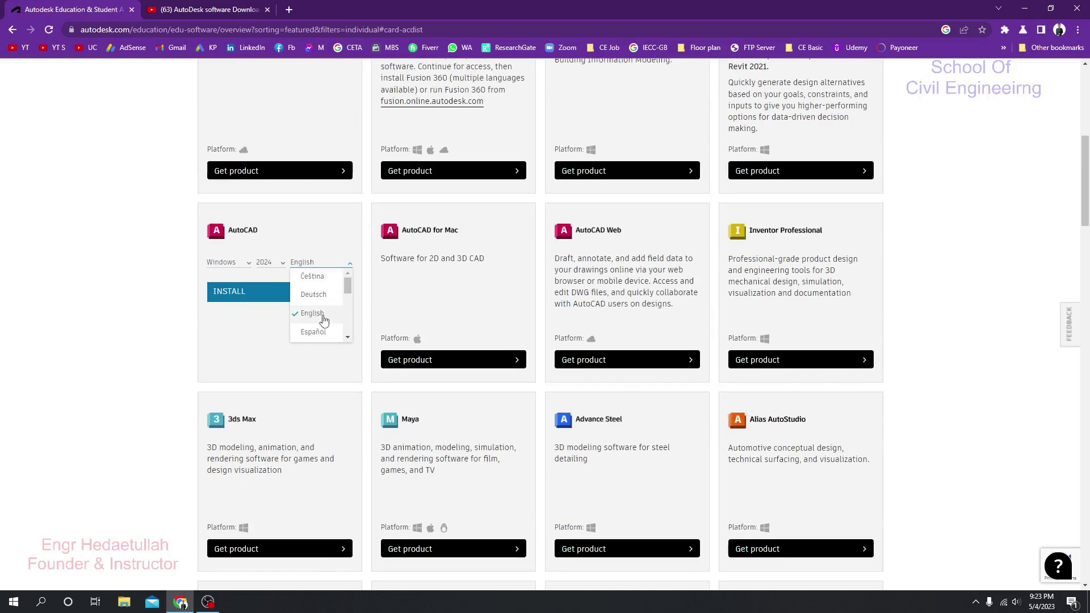
pyautogui.scroll(-2, 322, 301)
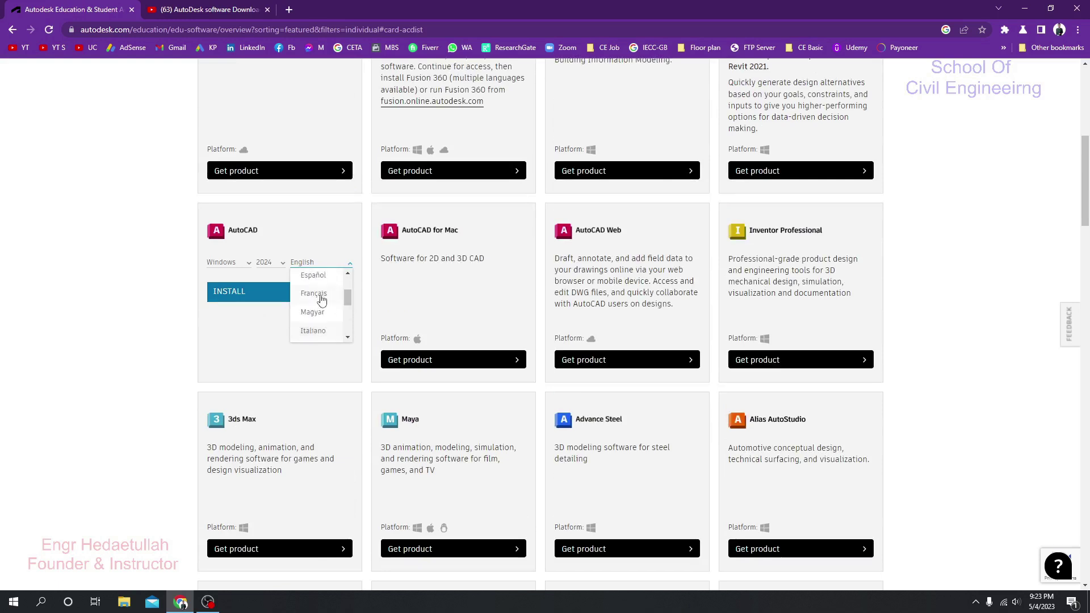
pyautogui.scroll(3, 320, 304)
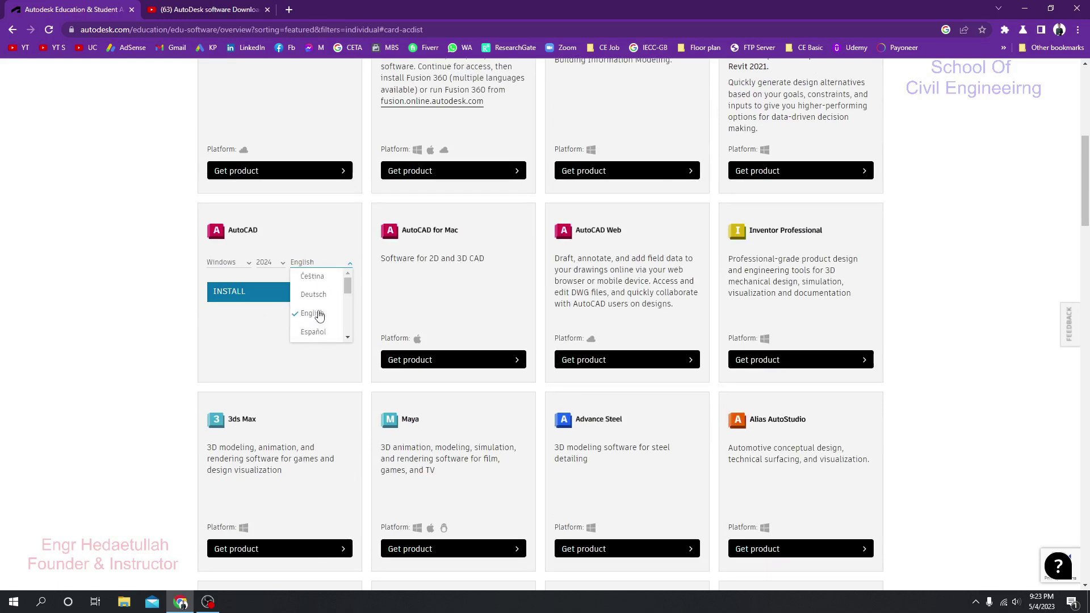
pyautogui.click(320, 316)
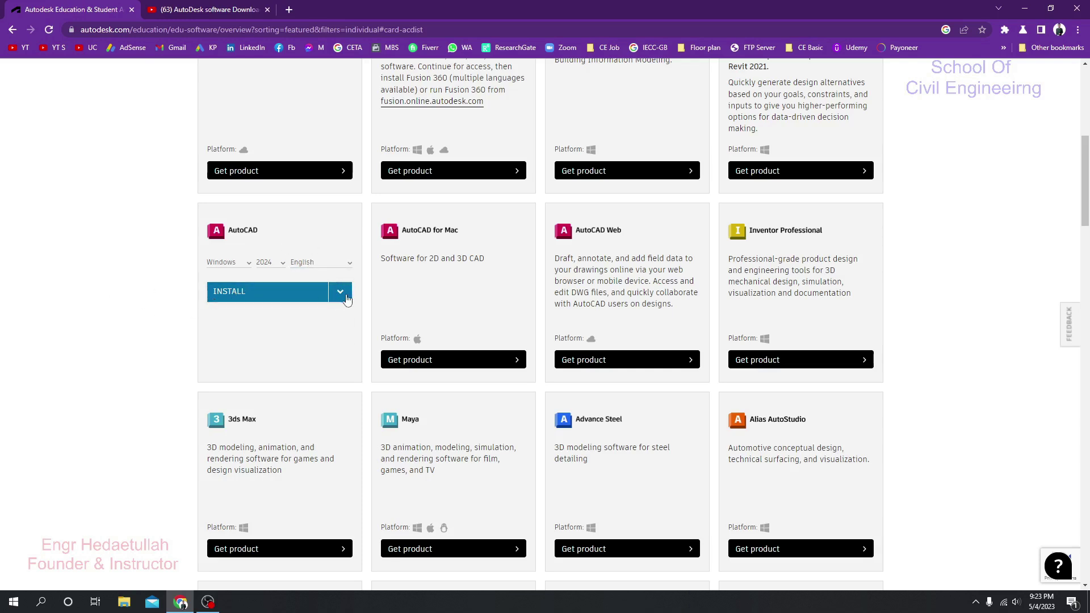
# Step: Start obtaining AutoCAD 2024 with the Download option instead of Install
pyautogui.click(347, 298)
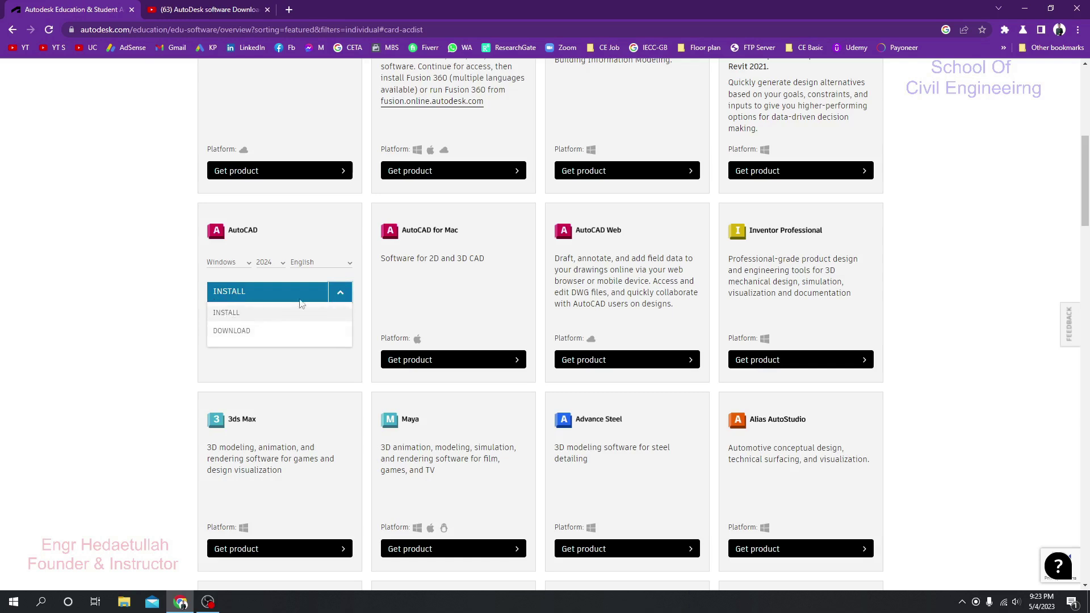
pyautogui.click(340, 293)
pyautogui.click(340, 293)
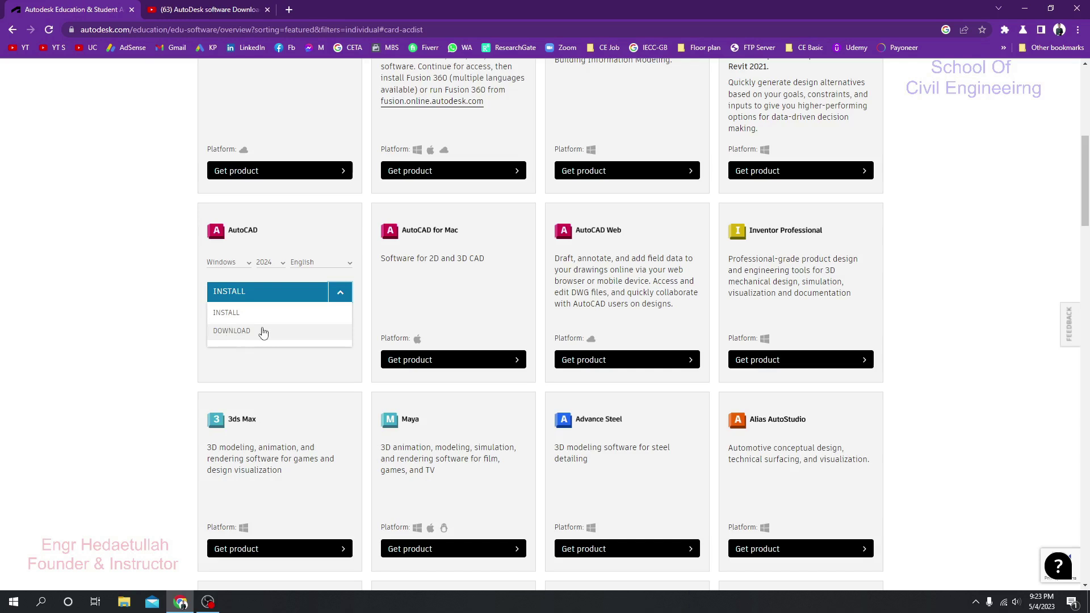
pyautogui.click(249, 334)
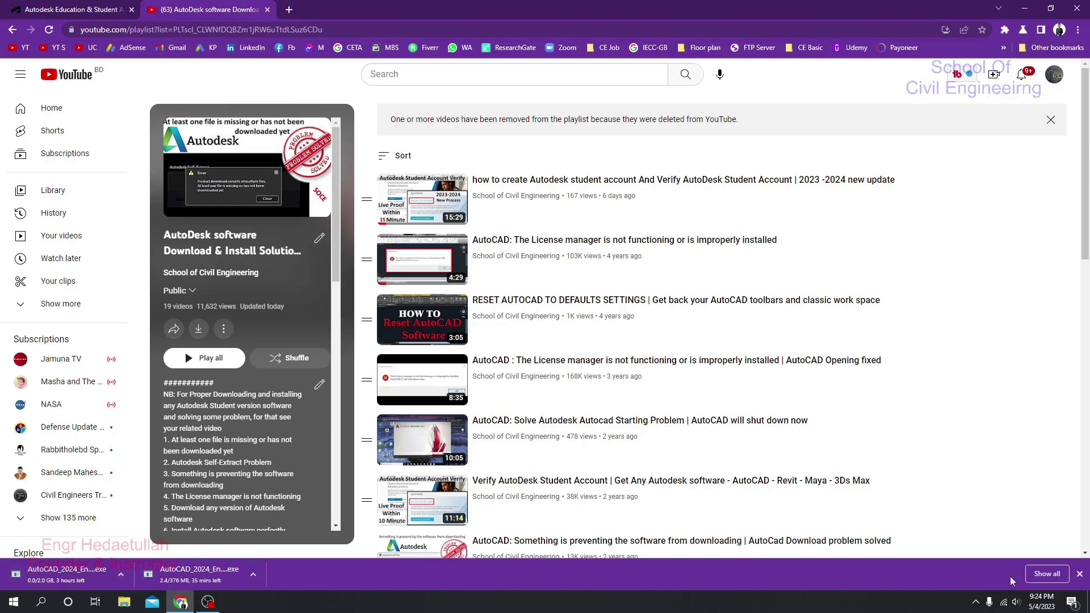
# Step: Show all browser downloads and examine the part numbering in the two AutoCAD 2024 installer file names
pyautogui.click(1056, 578)
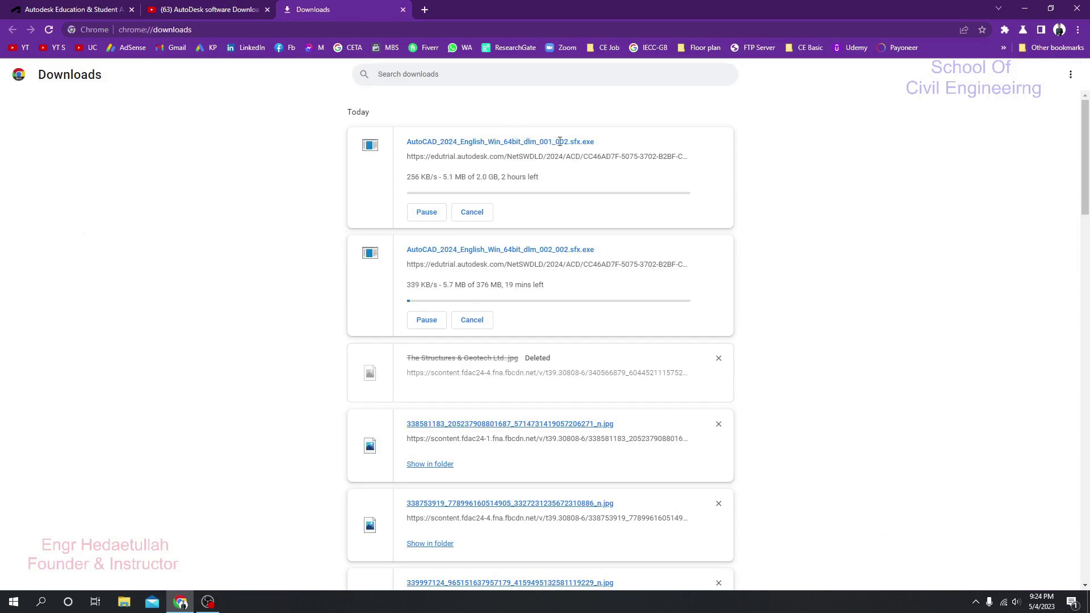
pyautogui.moveTo(567, 141); pyautogui.dragTo(555, 142)
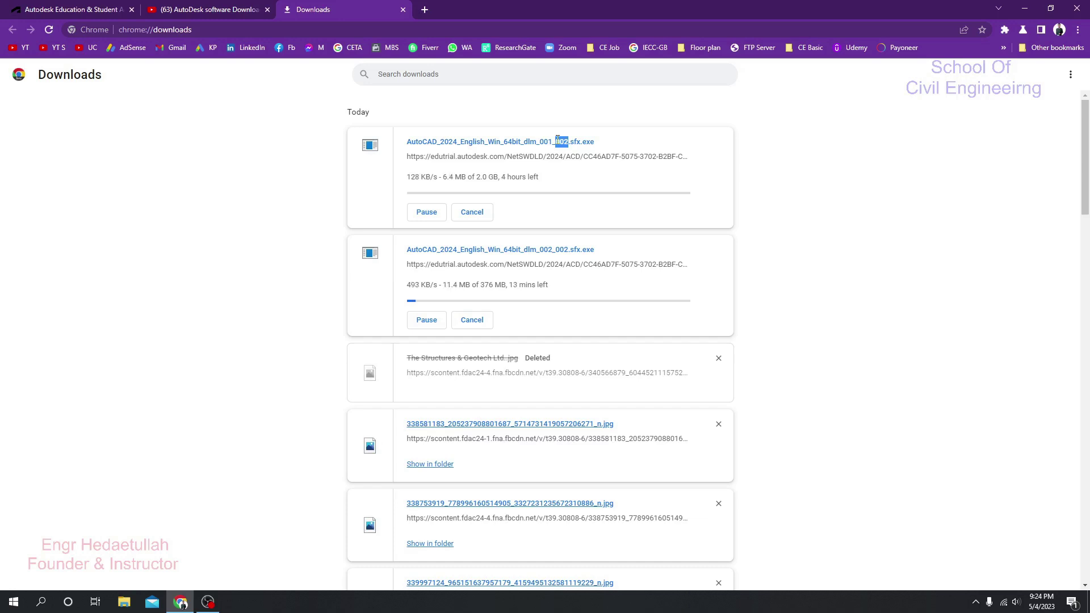
pyautogui.moveTo(553, 141); pyautogui.dragTo(540, 141)
pyautogui.moveTo(553, 248); pyautogui.dragTo(538, 248)
pyautogui.moveTo(542, 141); pyautogui.dragTo(547, 141)
pyautogui.click(573, 149)
pyautogui.moveTo(540, 250)
pyautogui.mouseDown()
pyautogui.moveTo(528, 250)
pyautogui.moveTo(544, 247)
pyautogui.mouseUp()
pyautogui.click(548, 249)
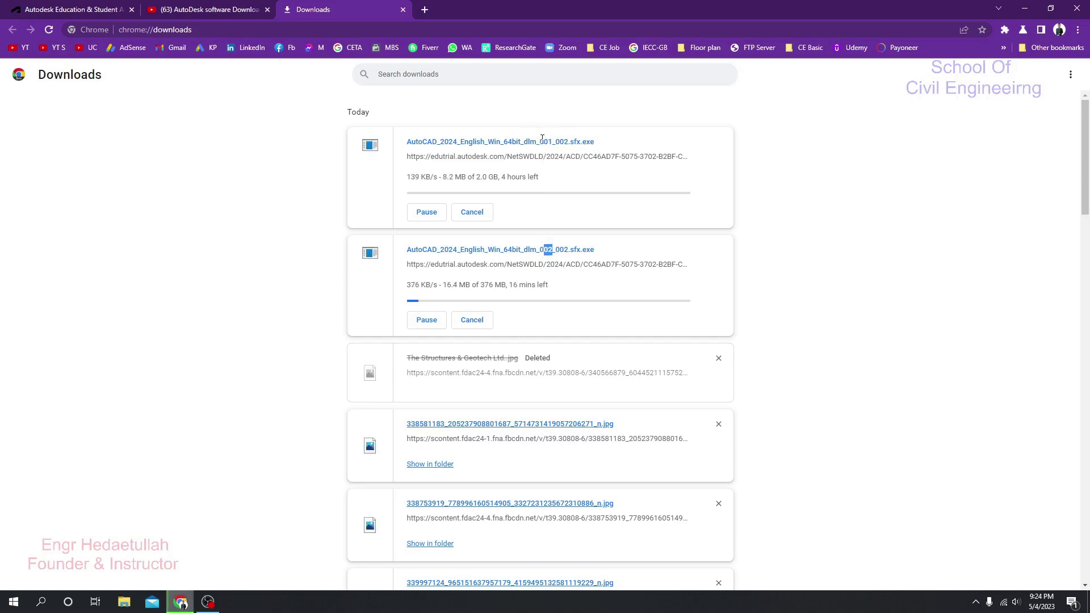
pyautogui.moveTo(539, 141); pyautogui.dragTo(566, 139)
pyautogui.click(568, 139)
pyautogui.moveTo(569, 139)
pyautogui.mouseDown()
pyautogui.moveTo(543, 138)
pyautogui.moveTo(554, 139)
pyautogui.mouseUp()
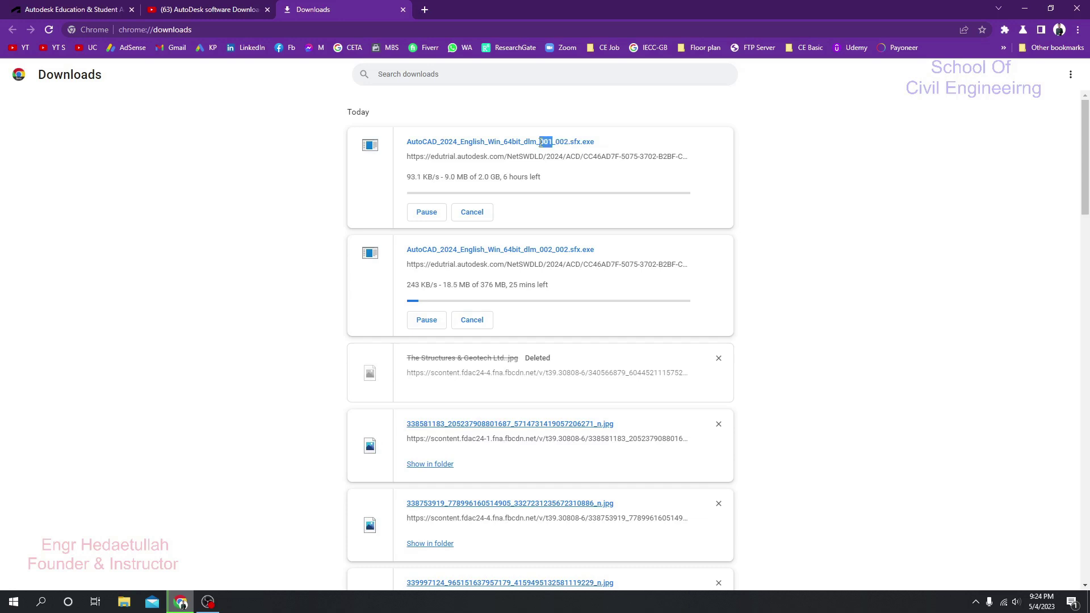
pyautogui.click(741, 238)
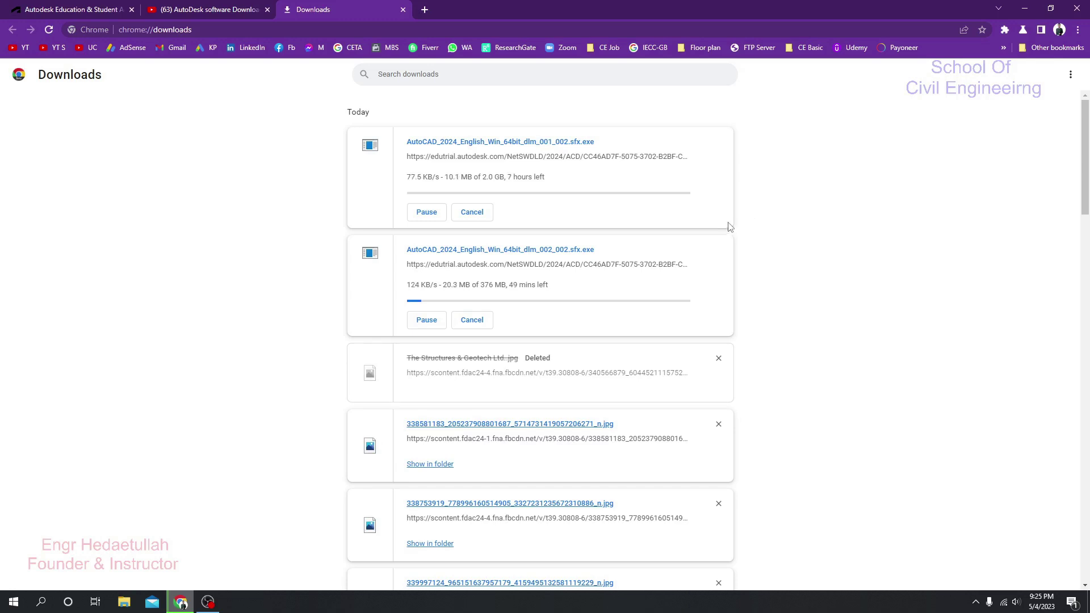
# Step: Examine the 001_002 part numbering in the file name of the first AutoCAD 2024 installer download
pyautogui.moveTo(541, 142); pyautogui.dragTo(567, 140)
pyautogui.click(570, 139)
pyautogui.doubleClick(570, 139)
pyautogui.click(569, 139)
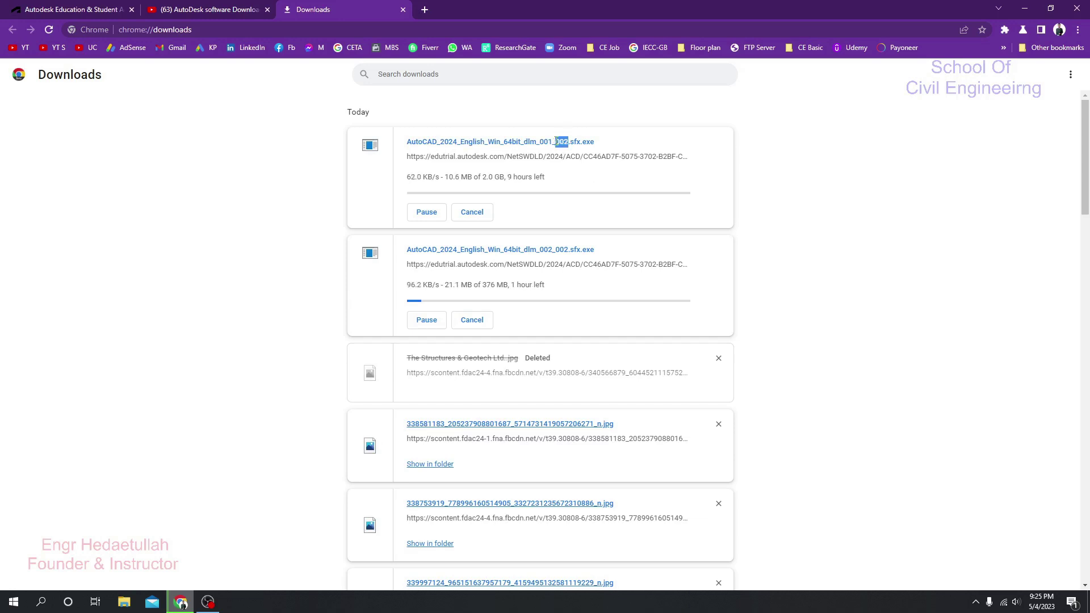
pyautogui.click(556, 142)
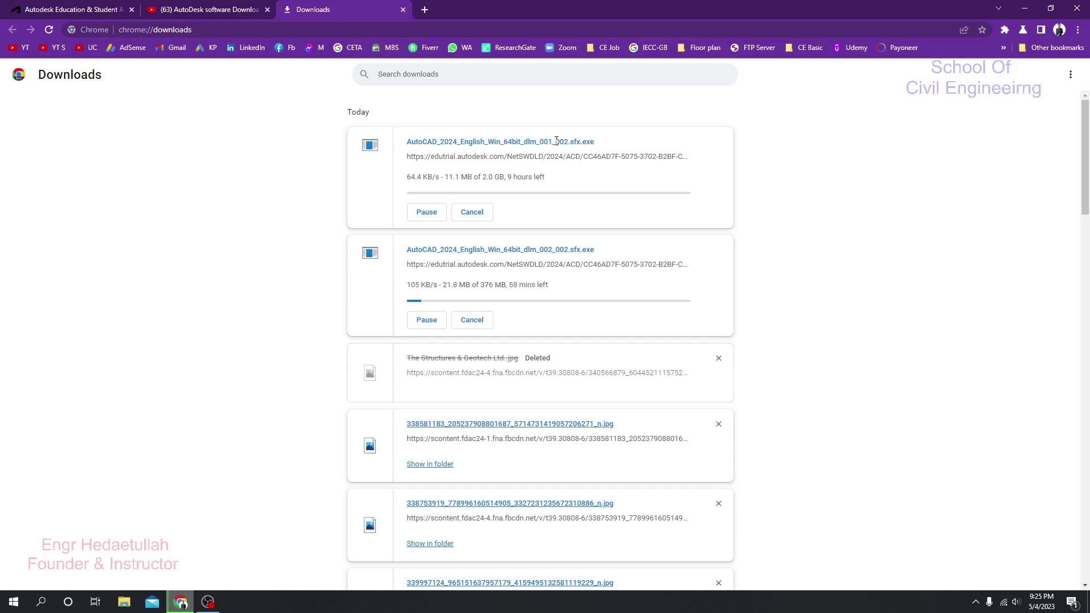
pyautogui.moveTo(564, 142); pyautogui.dragTo(569, 141)
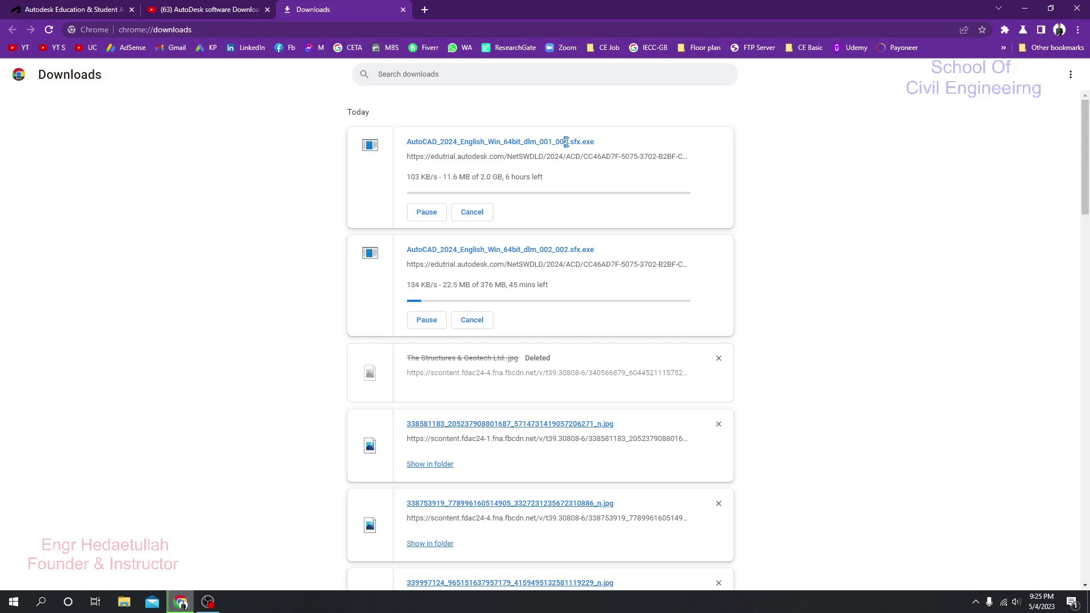
pyautogui.click(569, 142)
pyautogui.moveTo(568, 142); pyautogui.dragTo(541, 140)
pyautogui.click(541, 140)
pyautogui.moveTo(537, 143); pyautogui.dragTo(568, 140)
pyautogui.click(566, 120)
# Step: Look through the YouTube playlist of Autodesk download and installation solutions, then return to the browser's downloads list
pyautogui.click(221, 8)
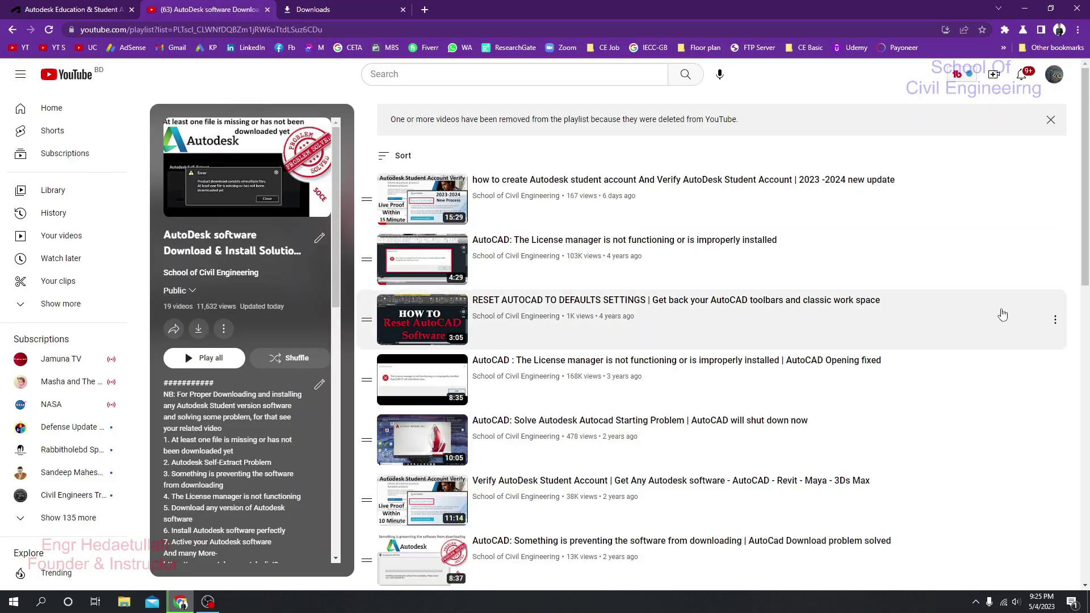
pyautogui.scroll(-3, 1048, 285)
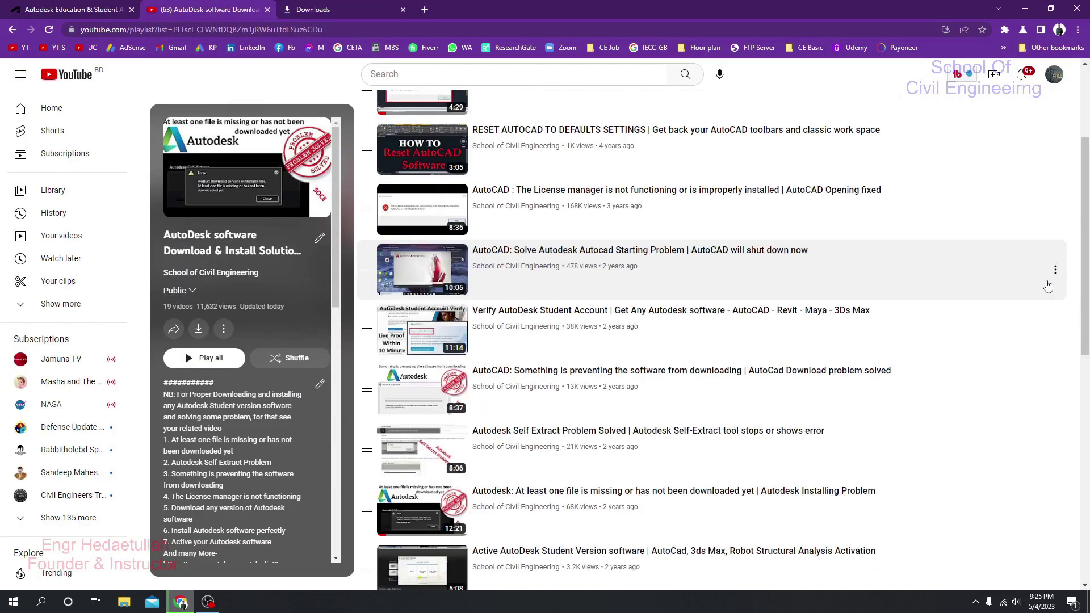
pyautogui.scroll(-3, 1049, 285)
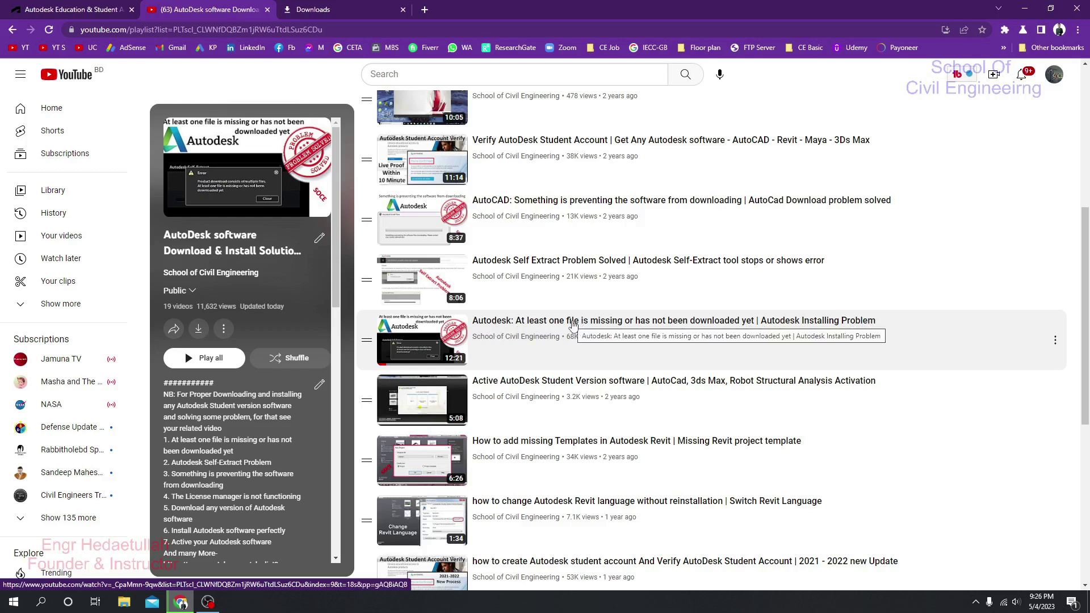
pyautogui.scroll(3, 573, 325)
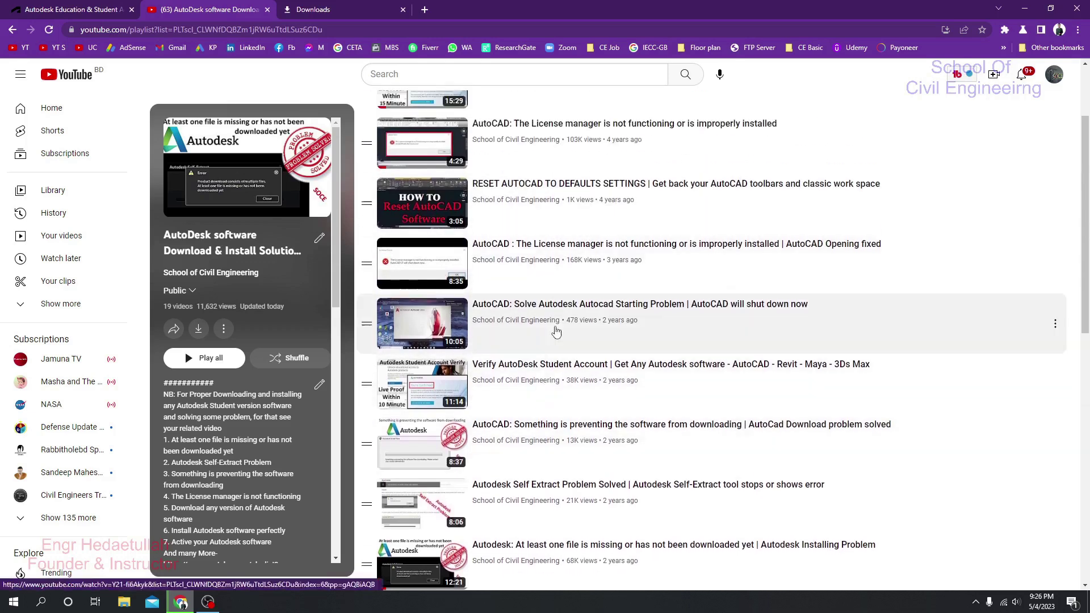
pyautogui.scroll(-2, 562, 284)
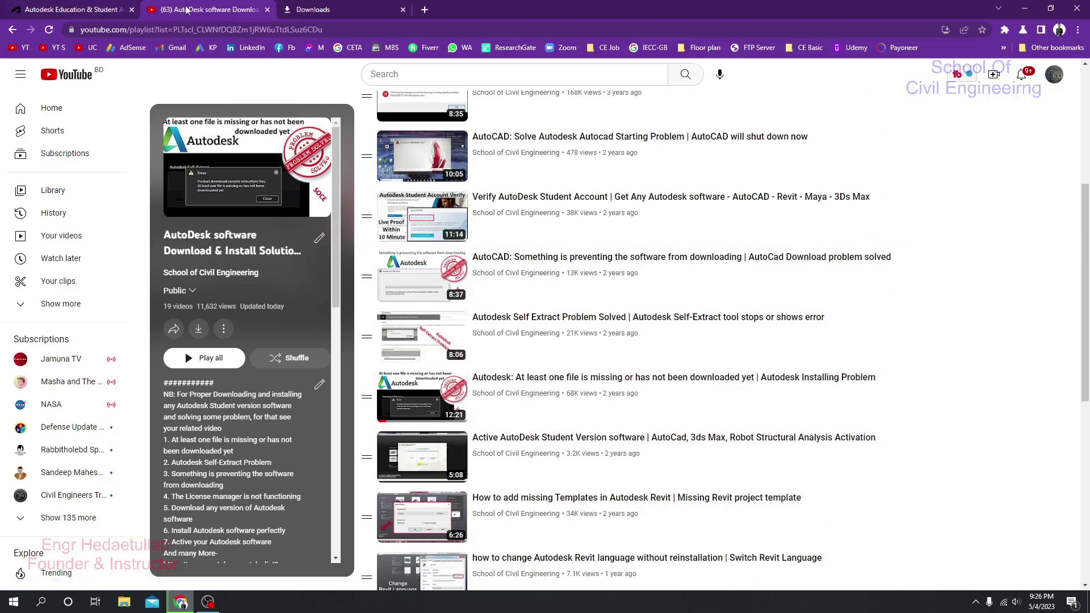
pyautogui.click(316, 7)
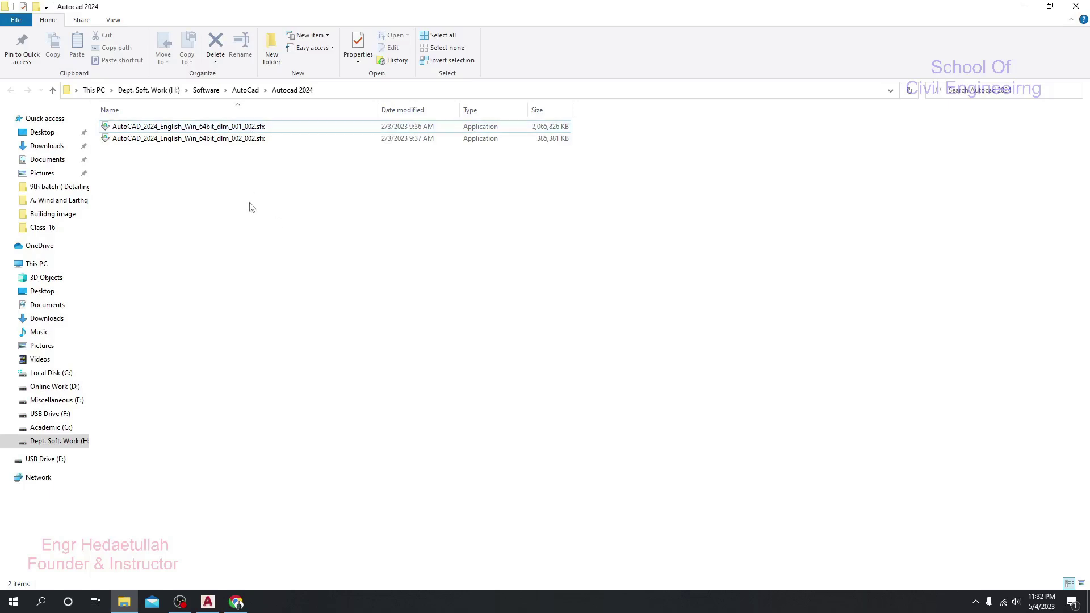
# Step: Inspect the two downloaded installer files, 001_002 and 002_002, in the Autocad 2024 folder
pyautogui.click(210, 127)
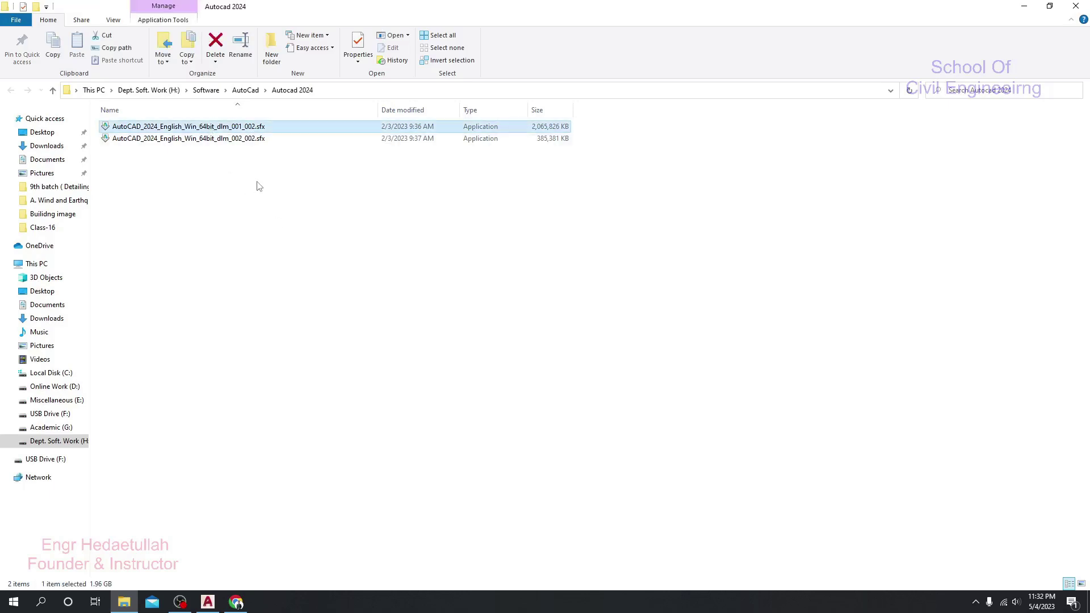
pyautogui.click(258, 185)
pyautogui.click(256, 130)
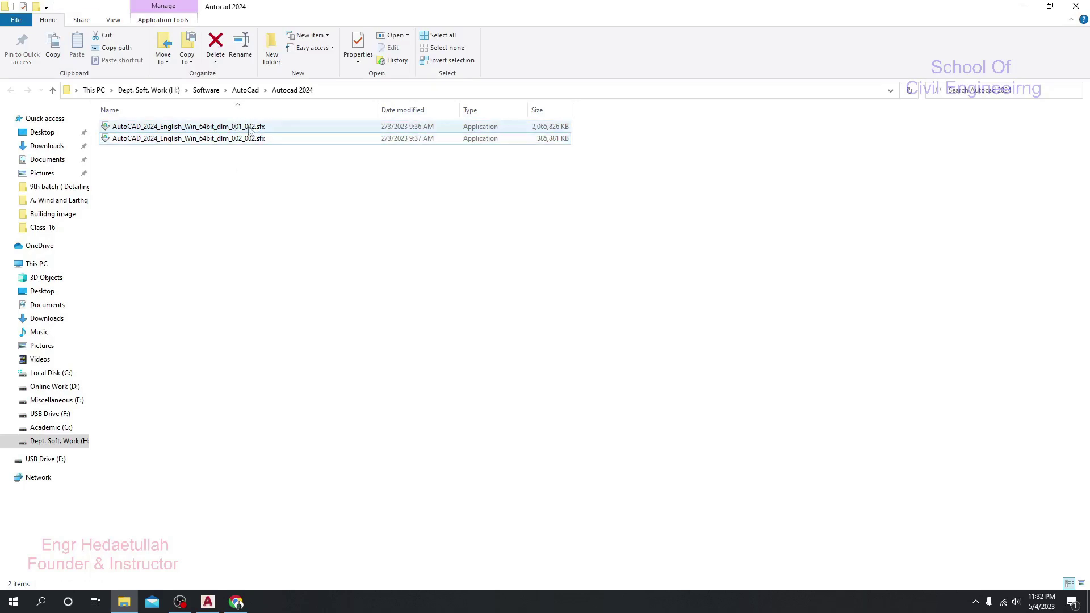
pyautogui.moveTo(288, 174); pyautogui.dragTo(193, 122)
pyautogui.click(216, 176)
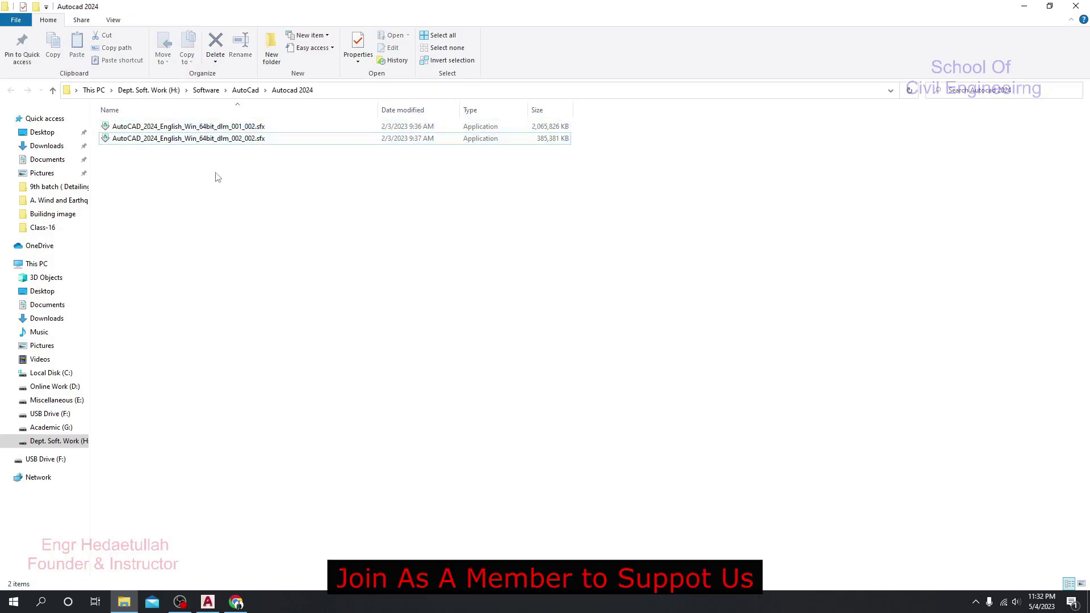
# Step: Run AutoCAD_2024_English_Win_64bit_dlm_001_002.sfx and extract it to C:\Autodesk\
pyautogui.click(194, 130)
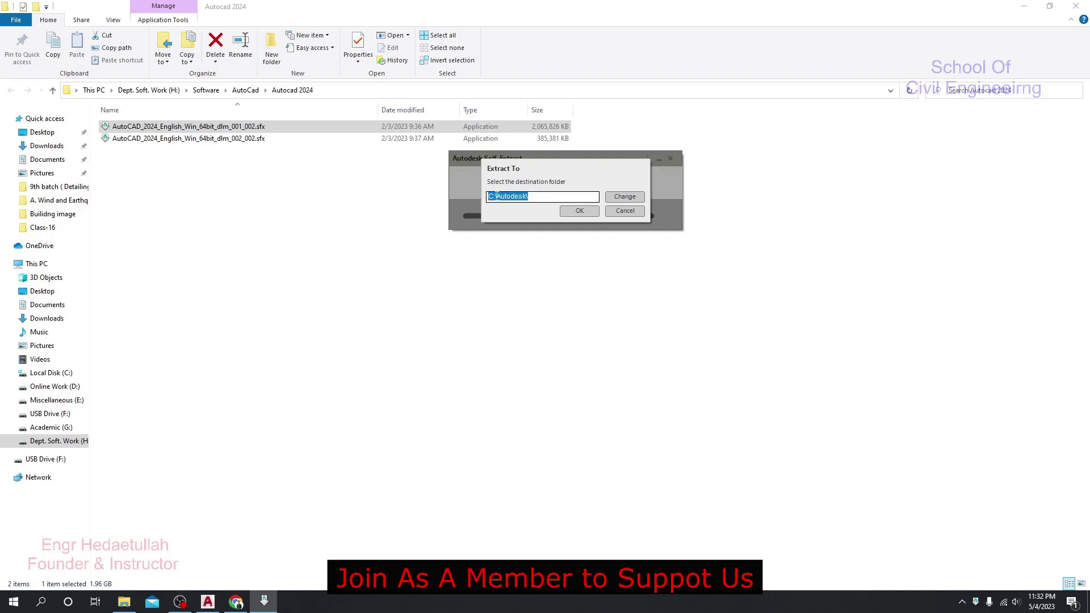
pyautogui.click(545, 196)
pyautogui.click(579, 212)
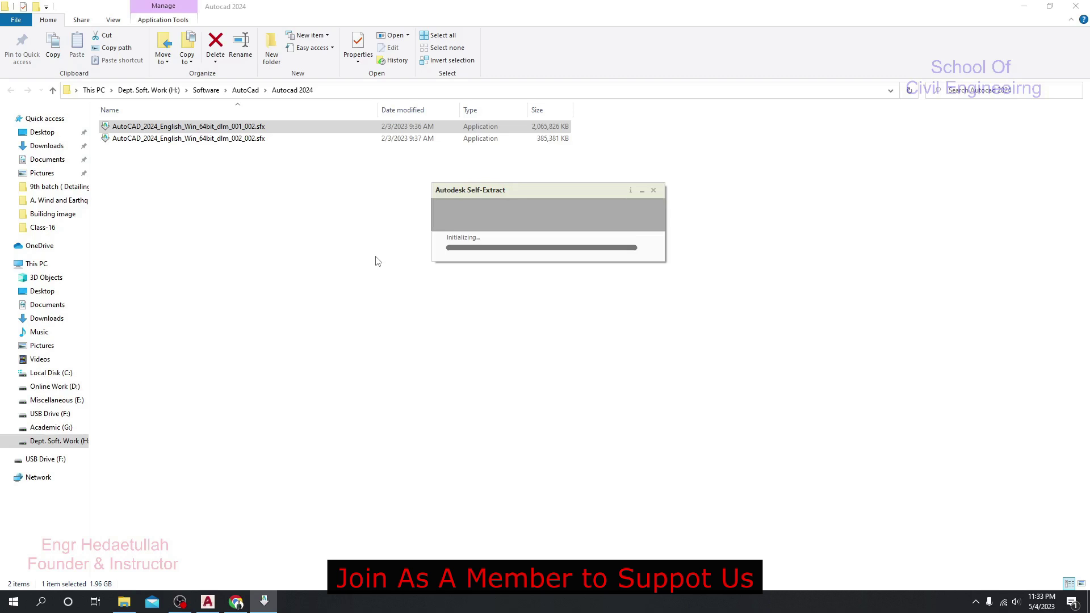
# Step: While the files extract, review the YouTube playlist for videos on Autodesk installation errors, moving the Self-Extract window aside
pyautogui.click(236, 602)
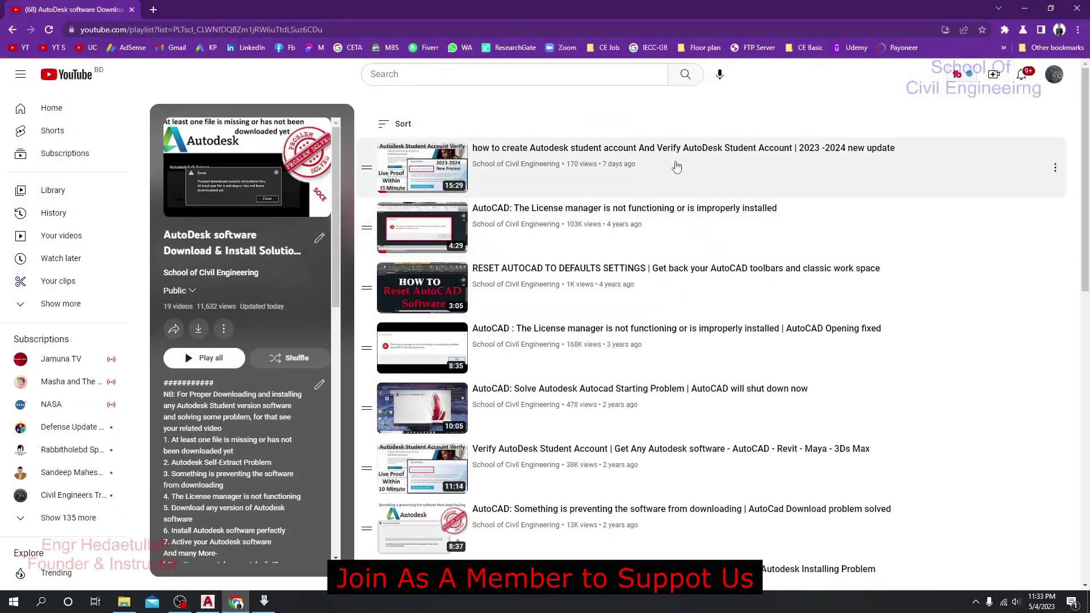
pyautogui.scroll(-4, 636, 370)
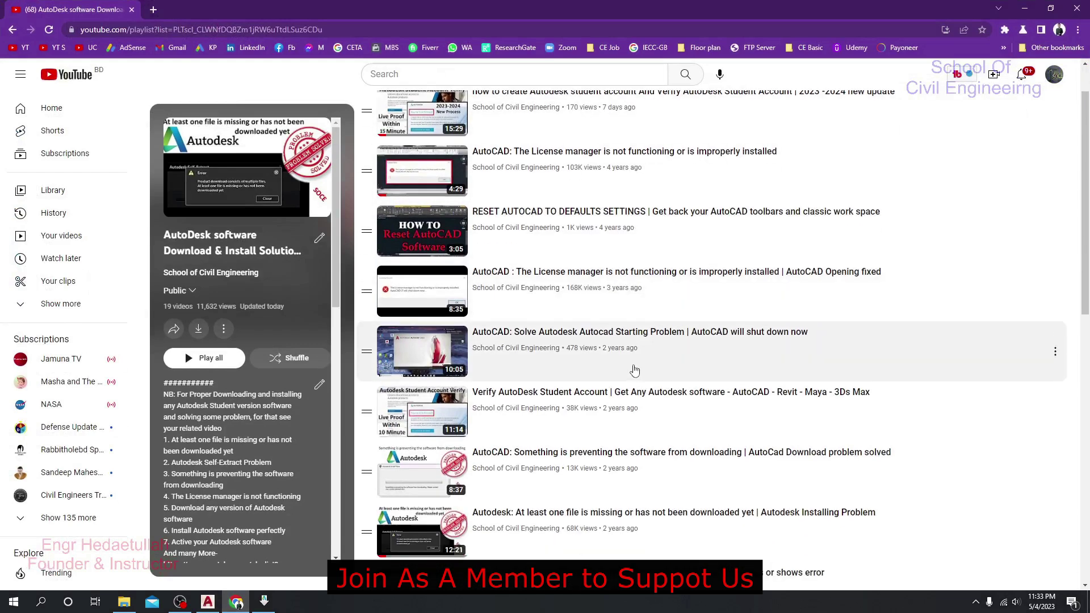
pyautogui.scroll(-1, 583, 425)
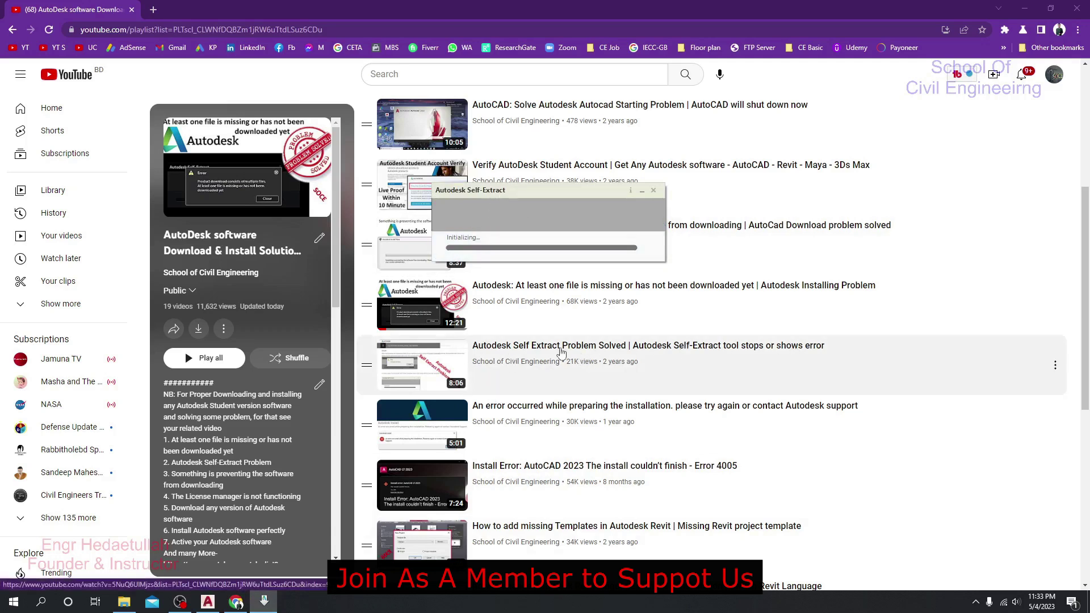
pyautogui.scroll(-1, 628, 353)
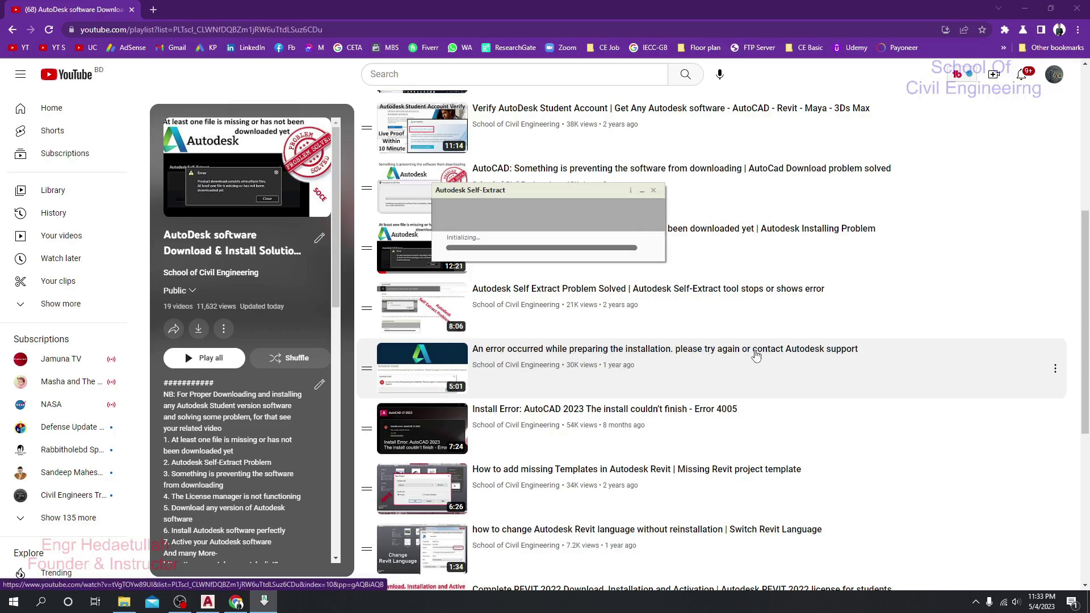
pyautogui.scroll(-1, 648, 367)
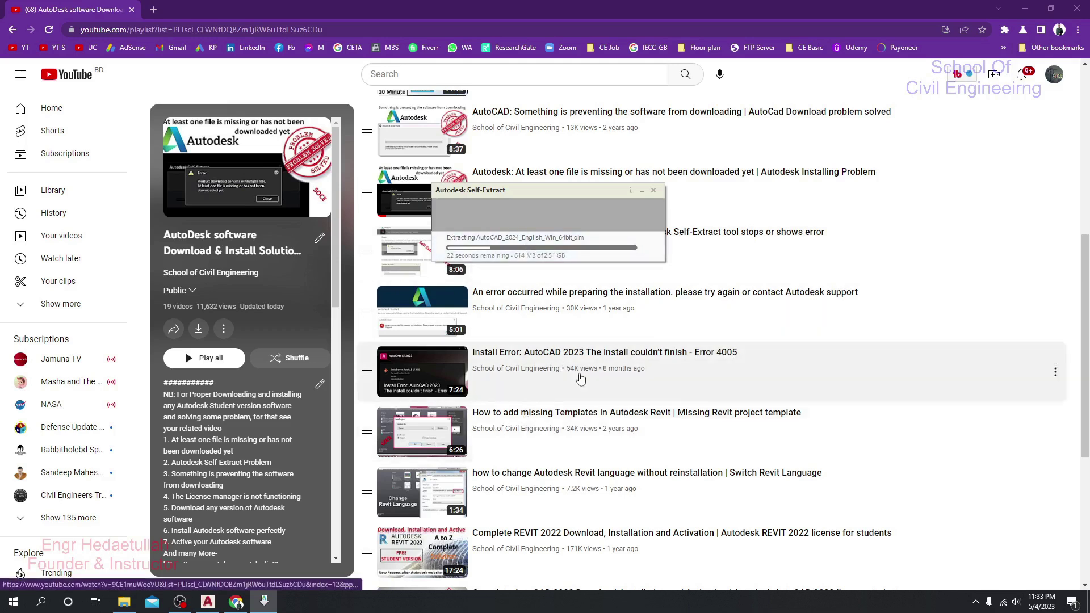
pyautogui.scroll(-1, 571, 402)
pyautogui.scroll(-5, 570, 402)
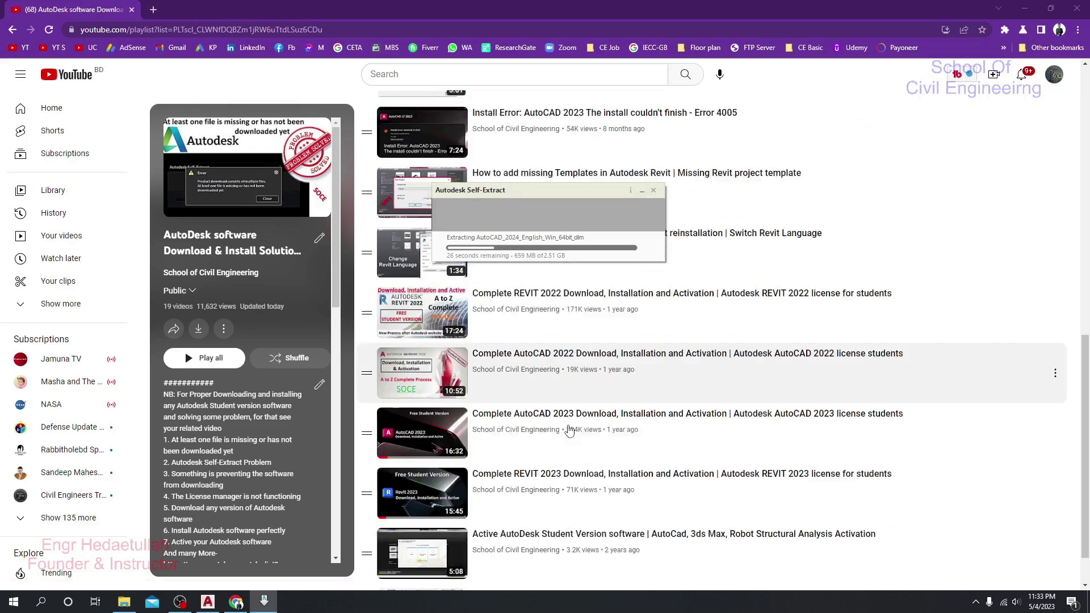
pyautogui.scroll(8, 542, 544)
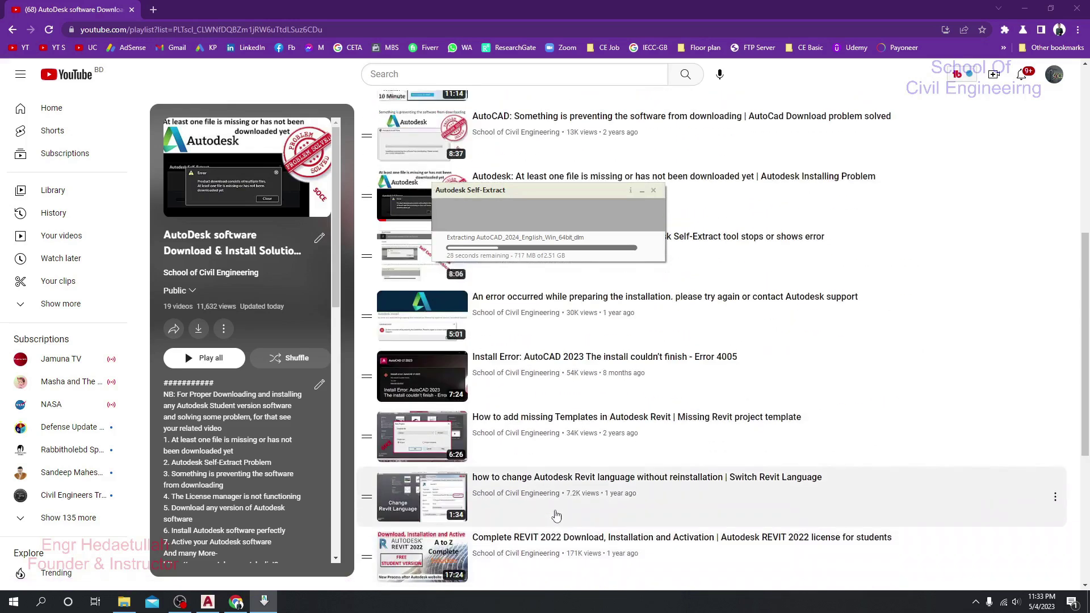
pyautogui.scroll(3, 556, 437)
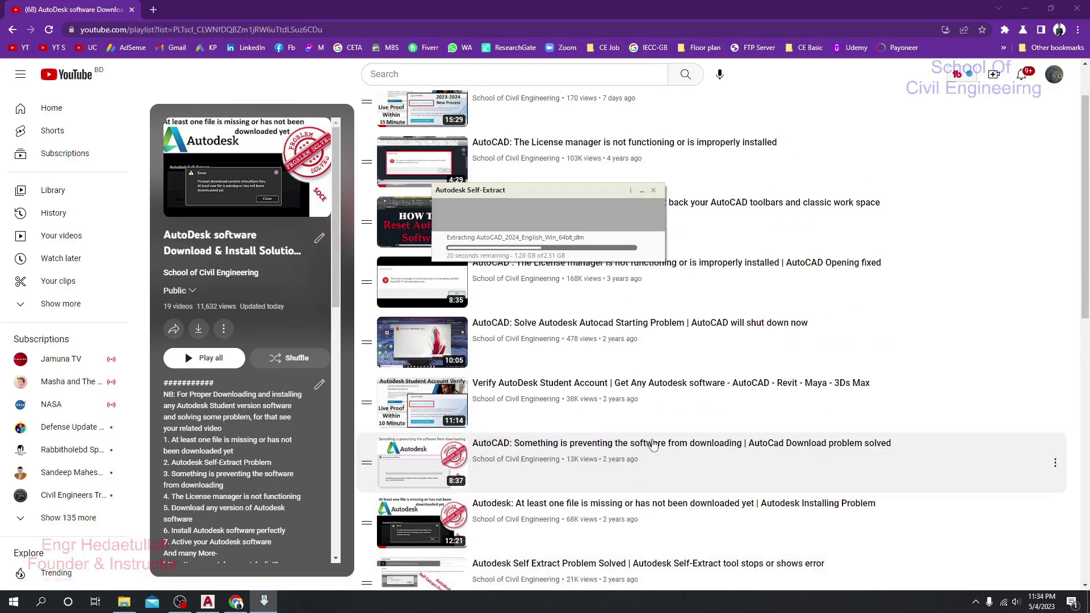
pyautogui.scroll(1, 678, 450)
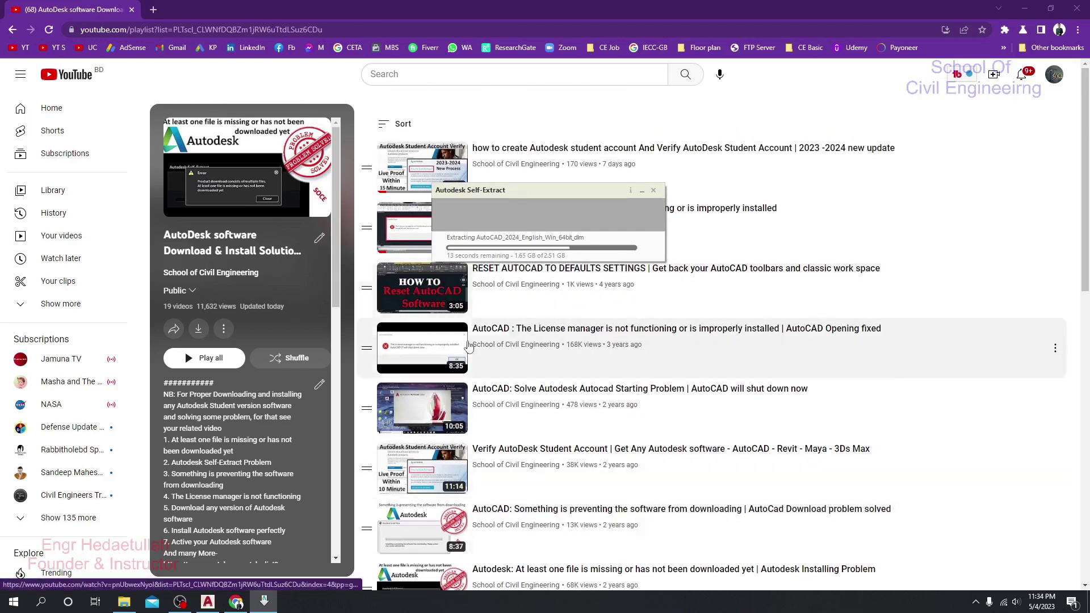
pyautogui.moveTo(513, 189); pyautogui.dragTo(839, 211)
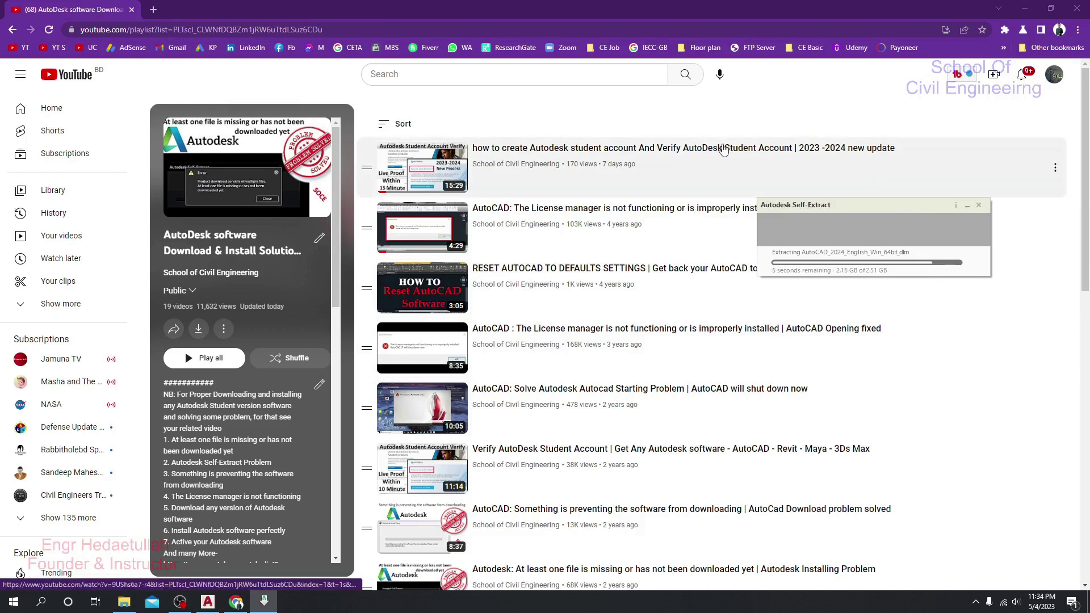
pyautogui.scroll(-12, 725, 151)
pyautogui.scroll(11, 627, 341)
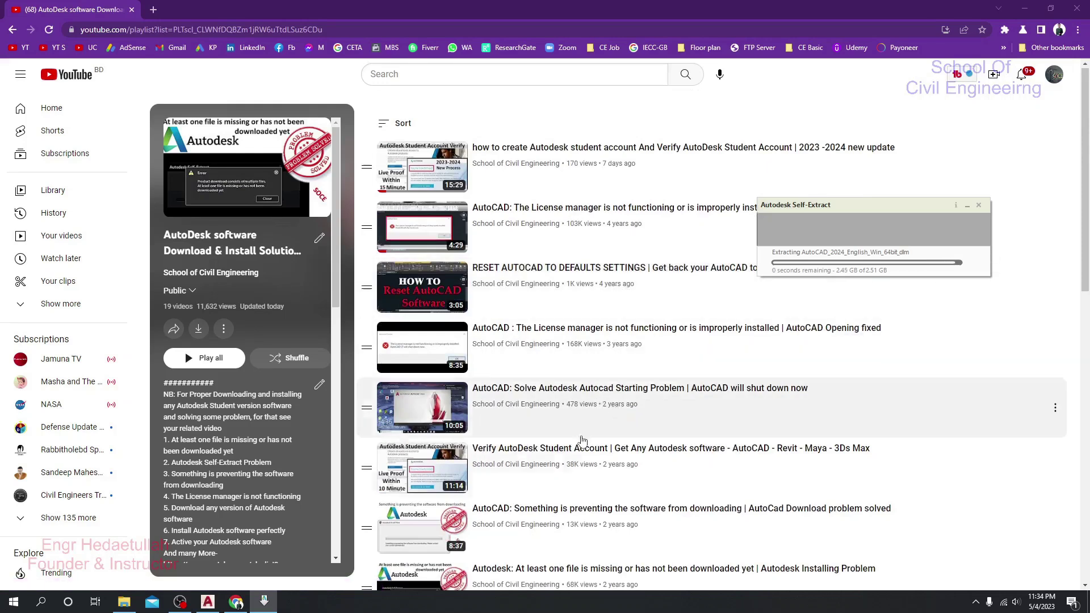
# Step: Minimize the browser and folder windows and move the Autodesk Install window nearer the middle of the desktop
pyautogui.click(1024, 8)
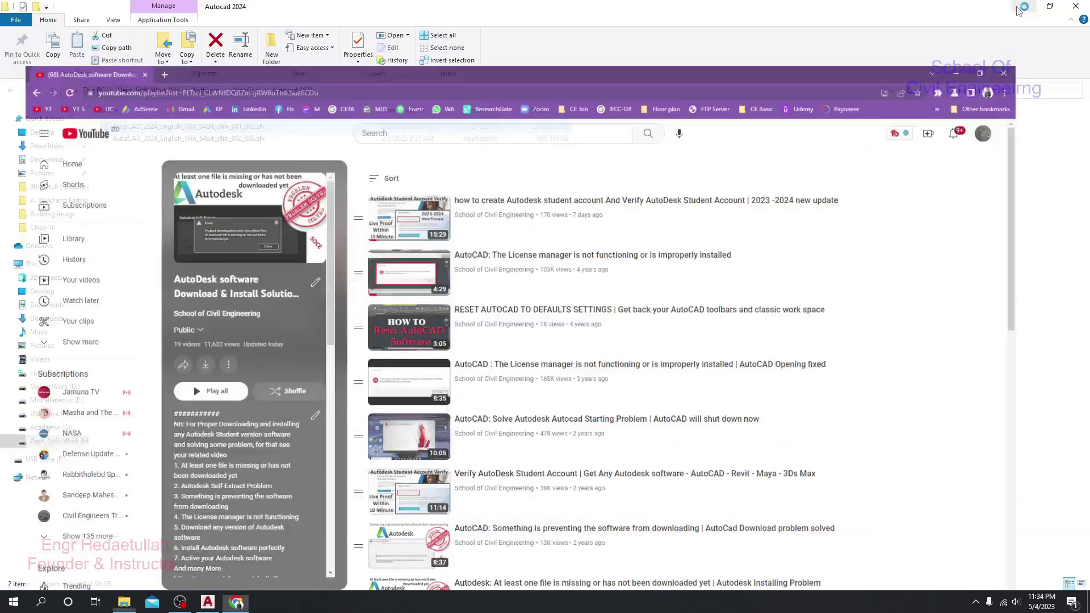
pyautogui.click(1024, 6)
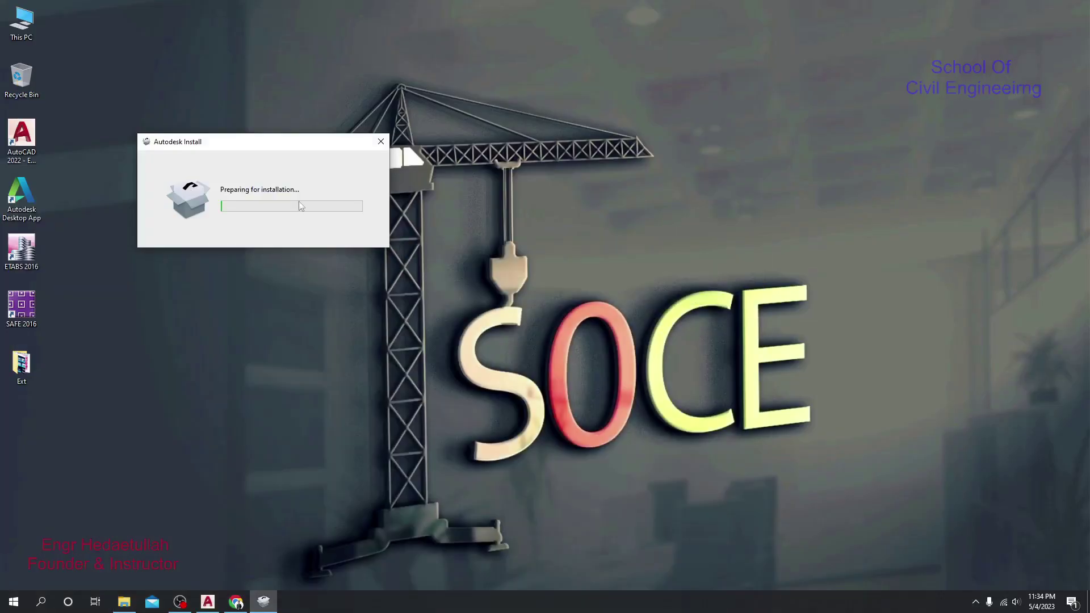
pyautogui.moveTo(263, 146); pyautogui.dragTo(465, 150)
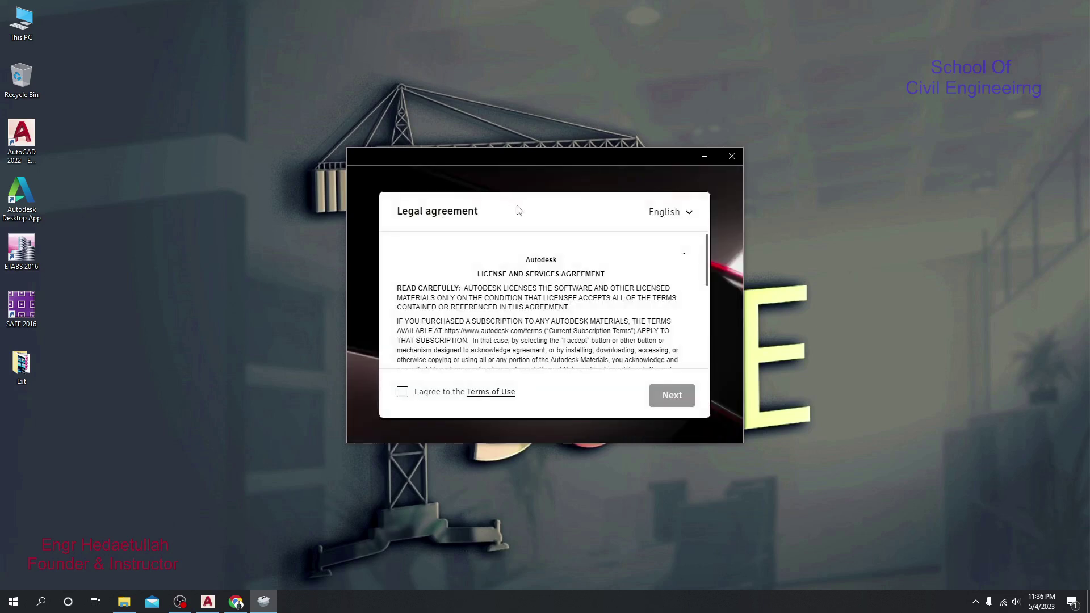
# Step: Agree to the Terms of Use with English as language and start installing AutoCAD 2024 in C:\Program Files\Autodesk
pyautogui.click(405, 397)
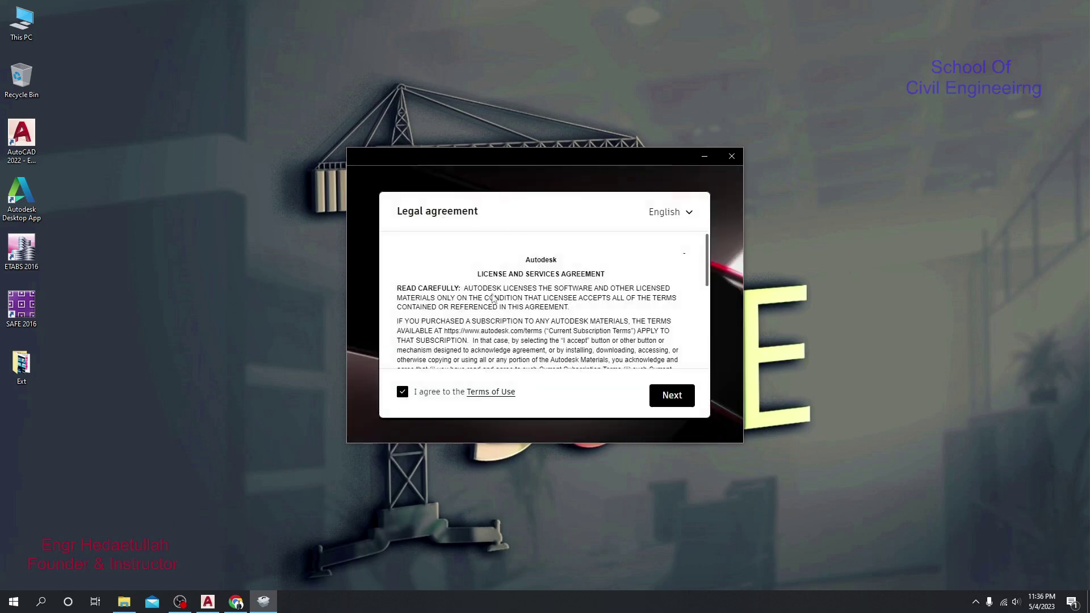
pyautogui.scroll(-10, 551, 309)
pyautogui.click(689, 212)
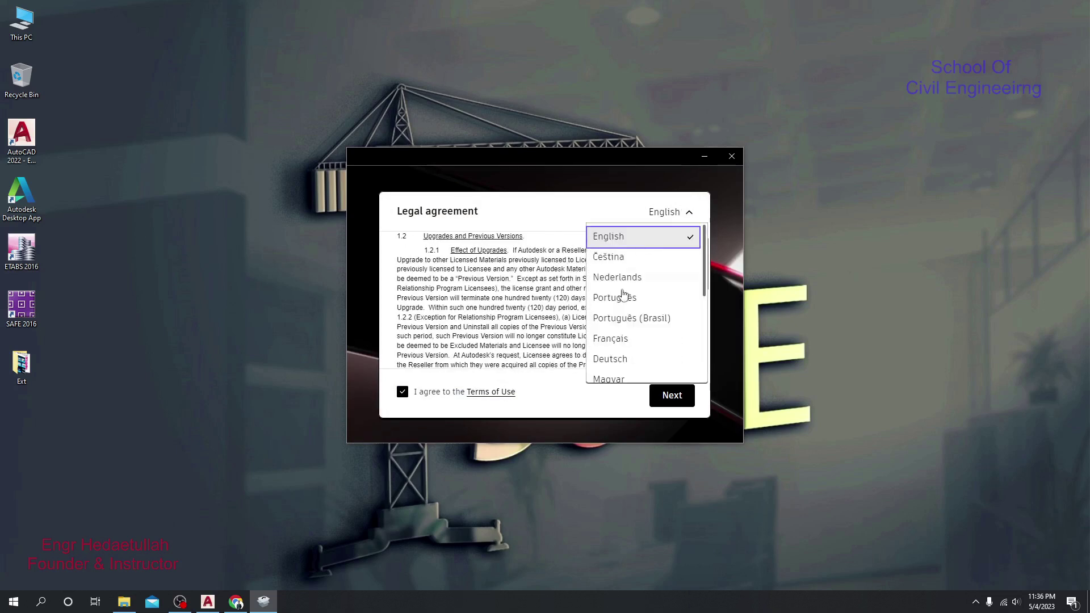
pyautogui.scroll(-5, 624, 296)
pyautogui.scroll(5, 636, 321)
pyautogui.click(564, 213)
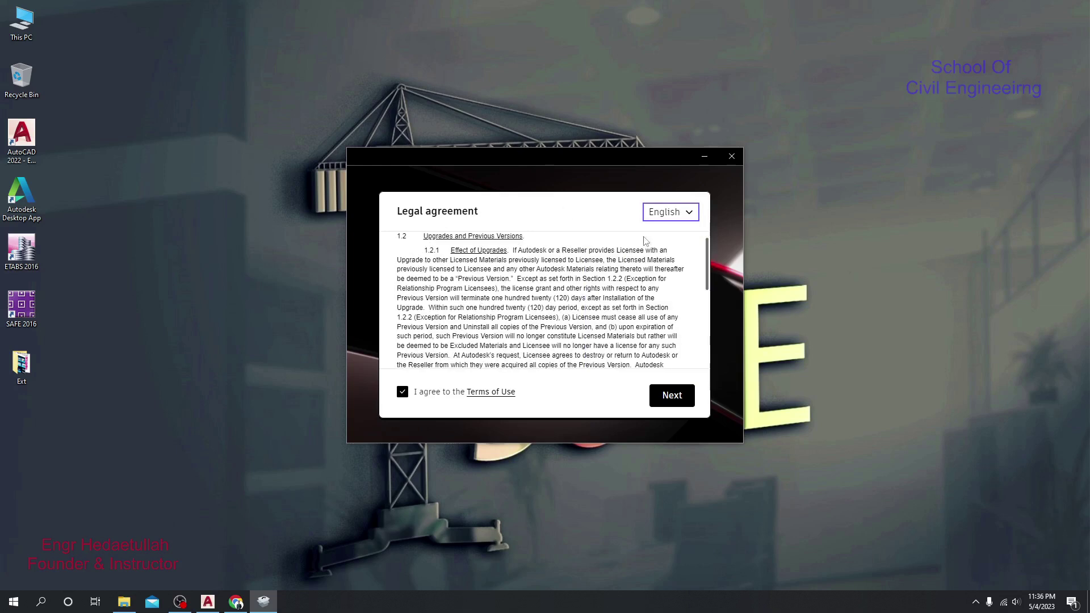
pyautogui.click(675, 395)
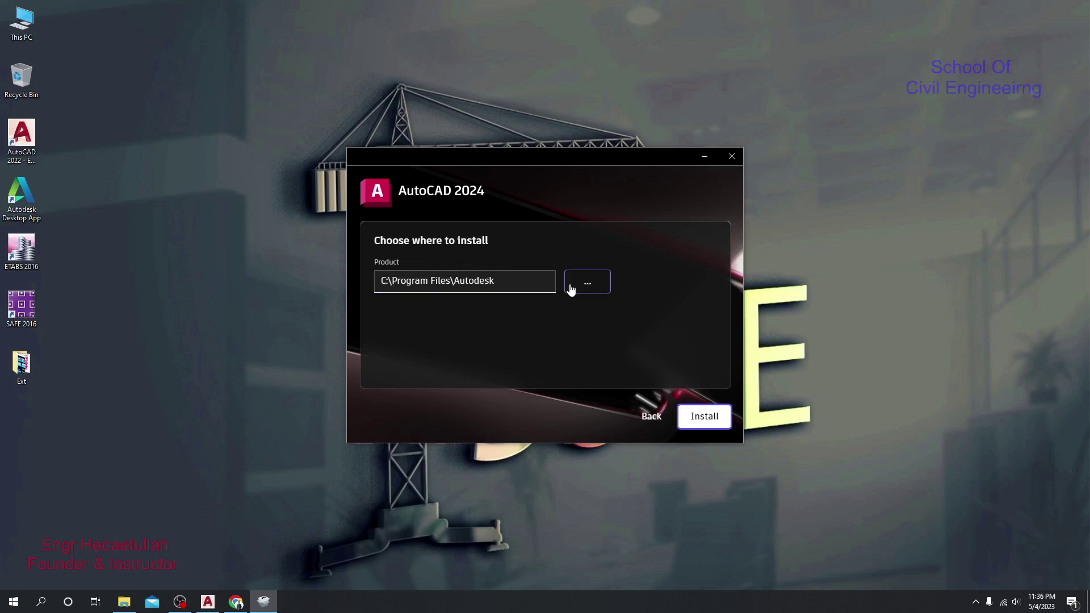
pyautogui.click(704, 418)
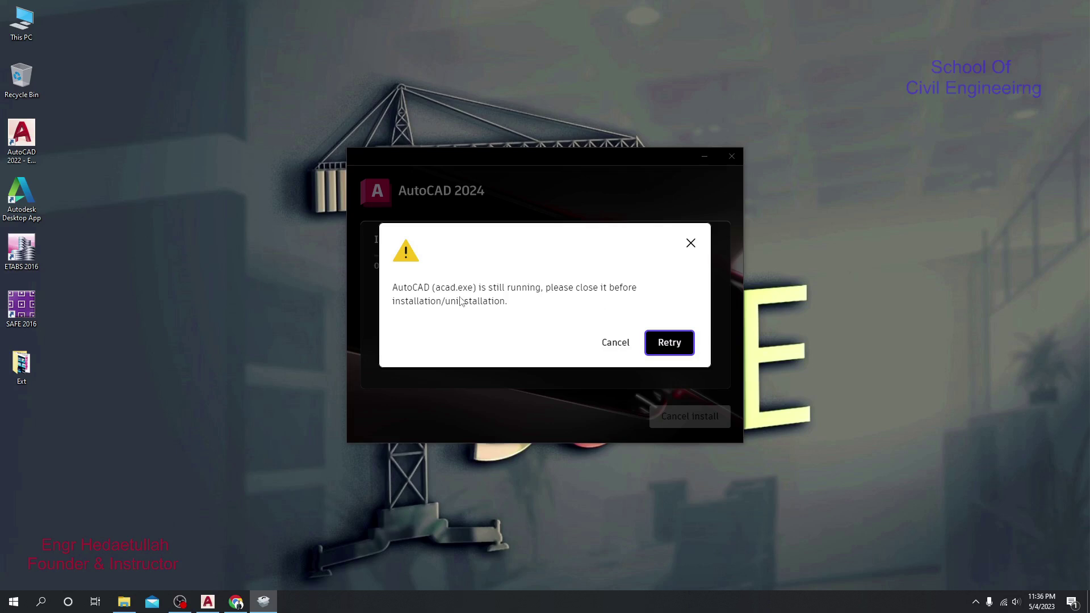
# Step: Close the running AutoCAD 2022 and retry the blocked AutoCAD 2024 installation
pyautogui.moveTo(206, 603)
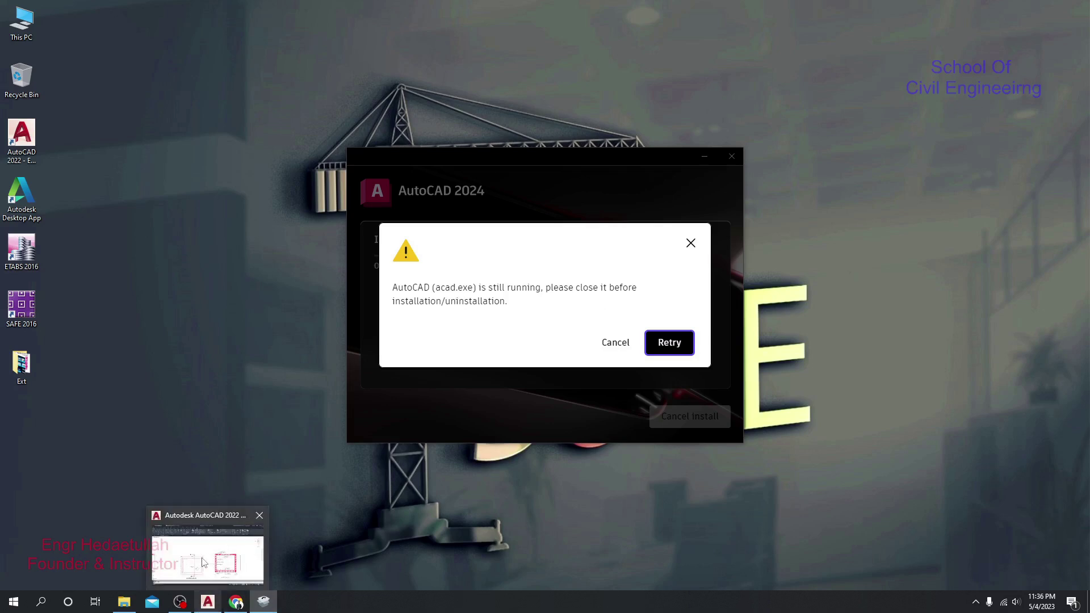
pyautogui.click(205, 562)
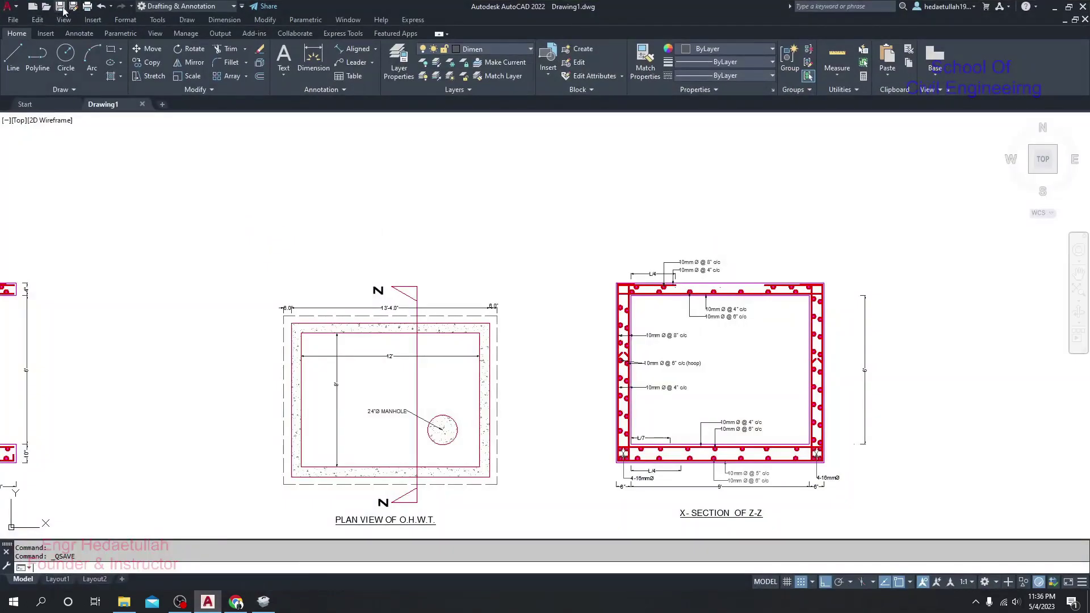
pyautogui.click(1083, 6)
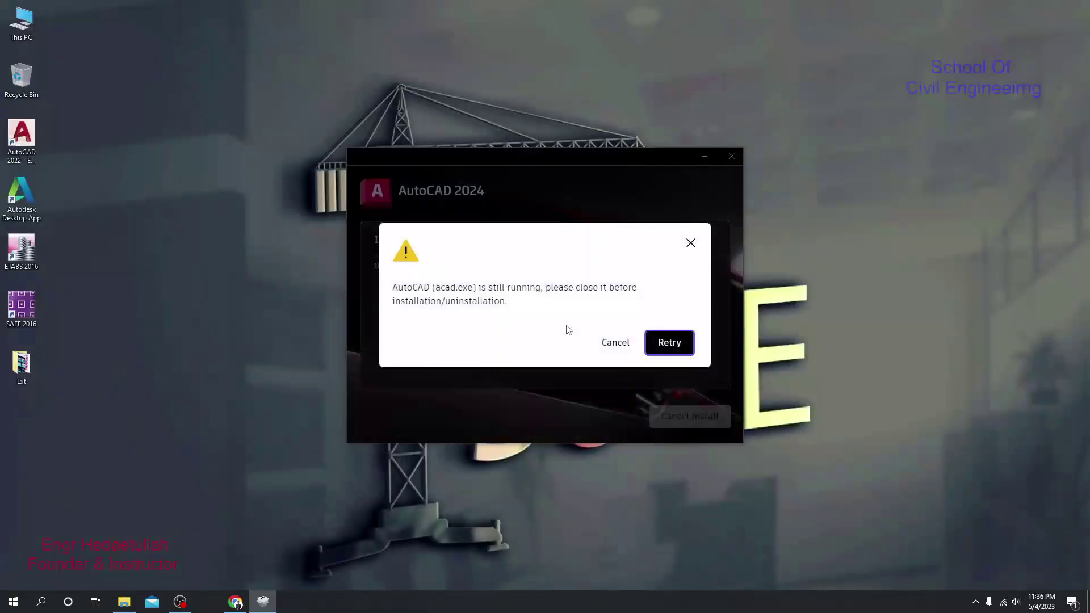
pyautogui.click(673, 343)
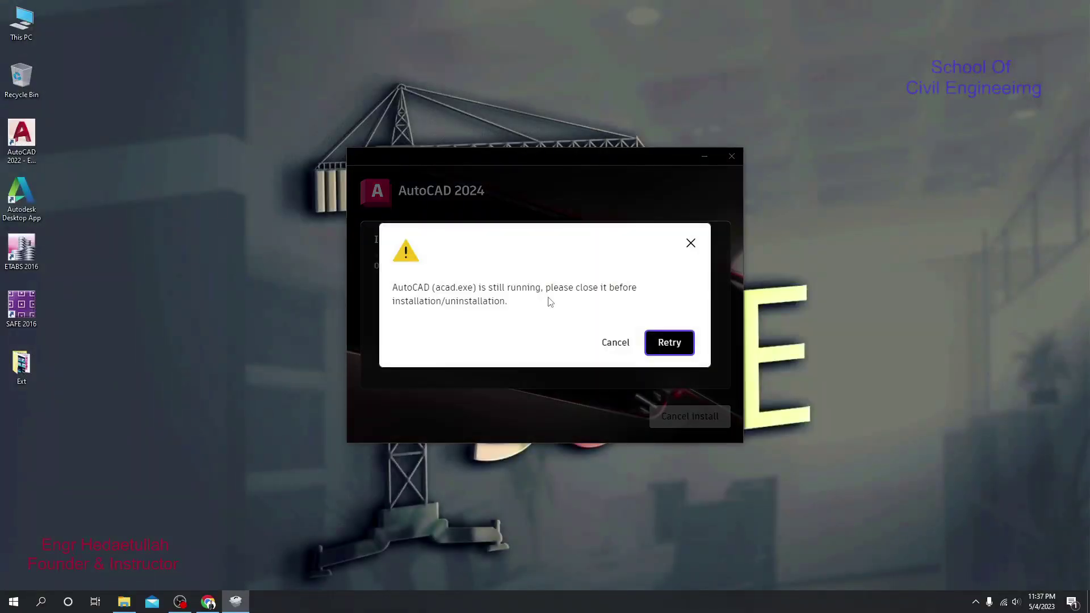
pyautogui.click(681, 342)
pyautogui.click(671, 346)
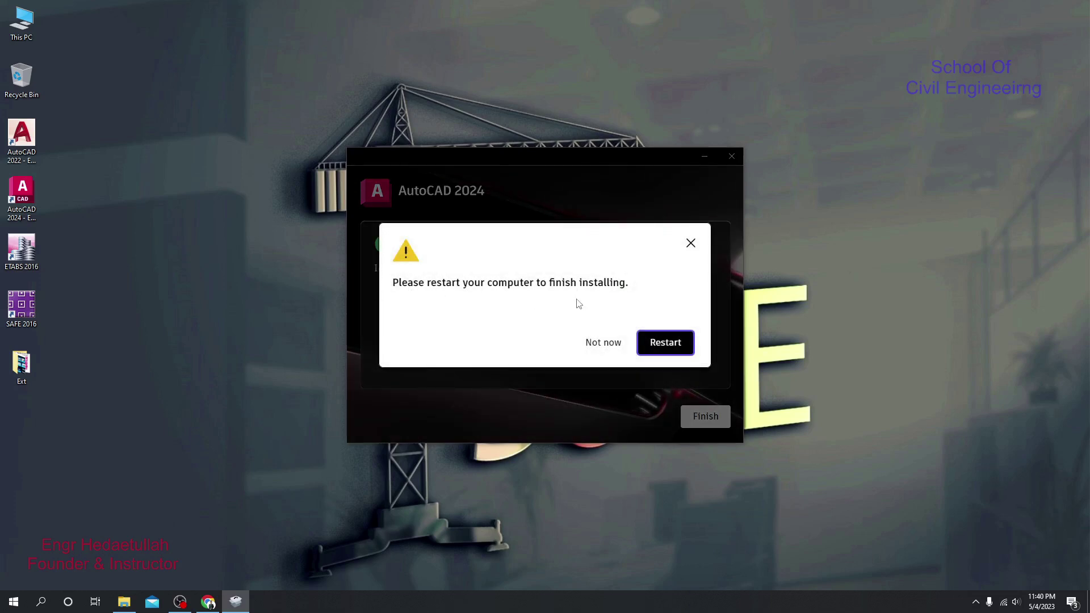
# Step: Postpone the computer restart, finish the AutoCAD 2024 installer and refresh the desktop
pyautogui.click(605, 344)
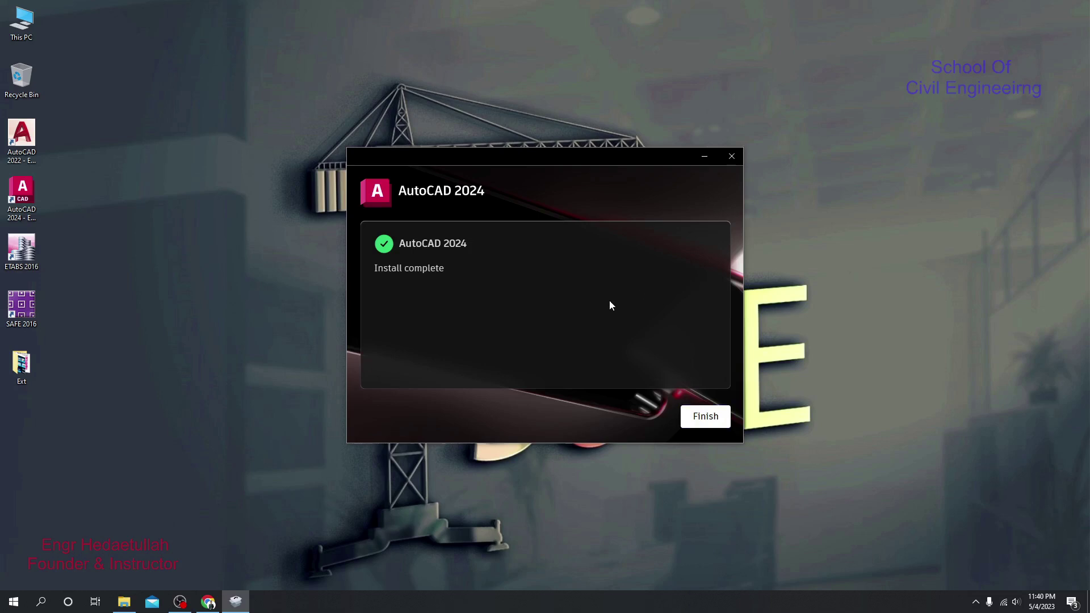
pyautogui.click(706, 416)
pyautogui.rightClick(479, 246)
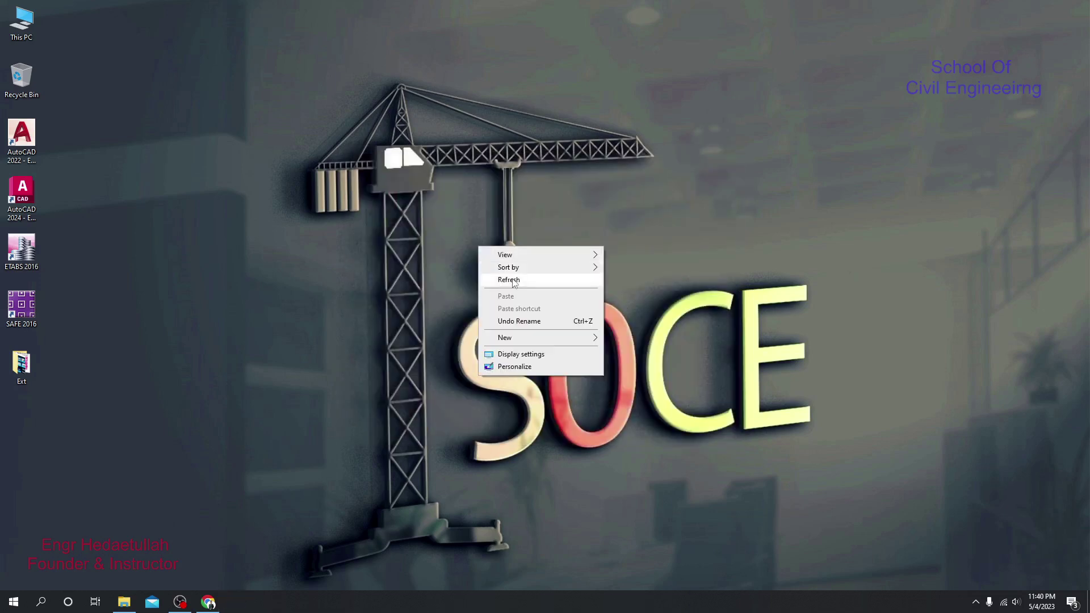
pyautogui.click(513, 280)
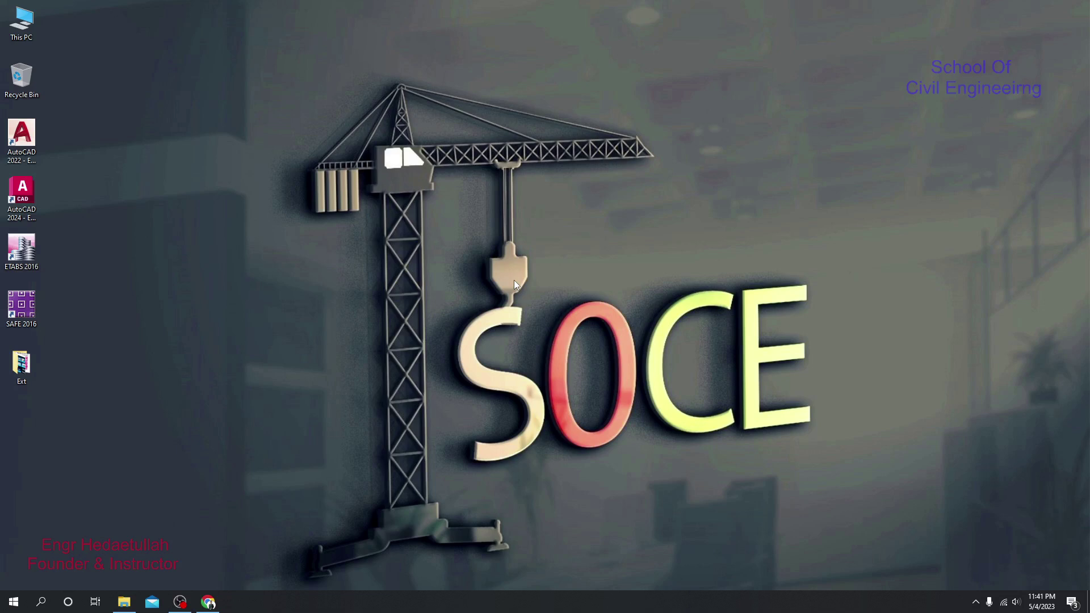
pyautogui.click(14, 602)
pyautogui.click(14, 577)
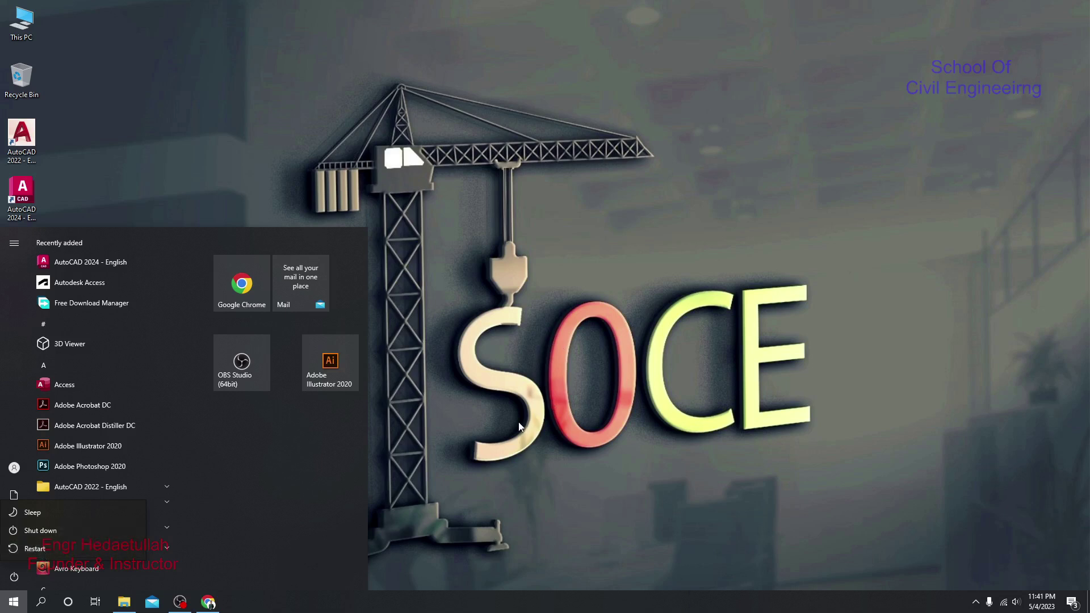
pyautogui.click(478, 431)
pyautogui.click(546, 406)
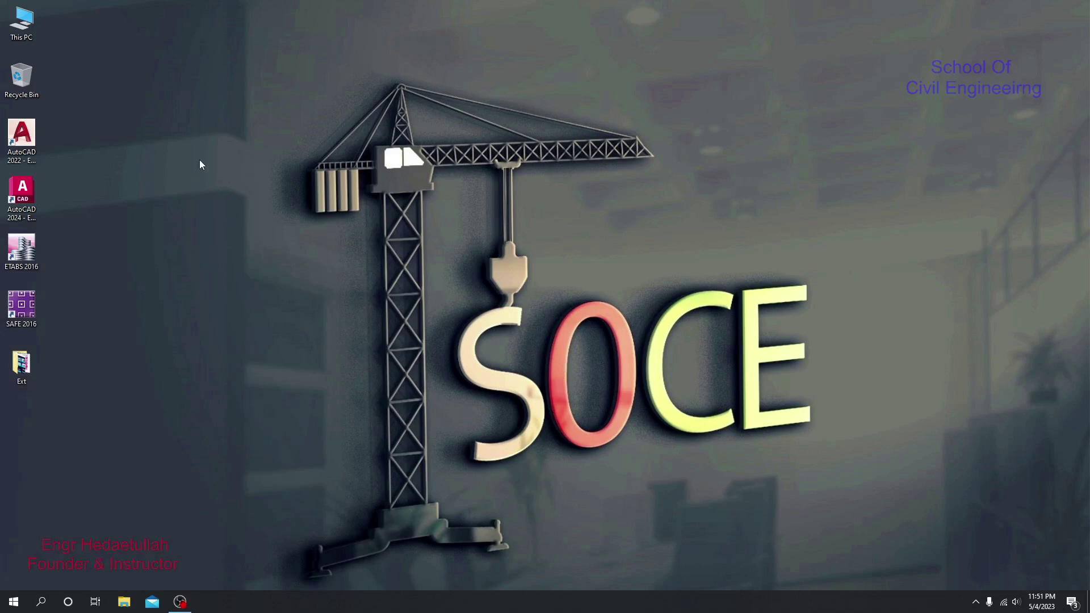
# Step: Launch AutoCAD 2024, skip migrating custom settings from AutoCAD 2022 and choose to sign in with the Autodesk ID
pyautogui.click(33, 193)
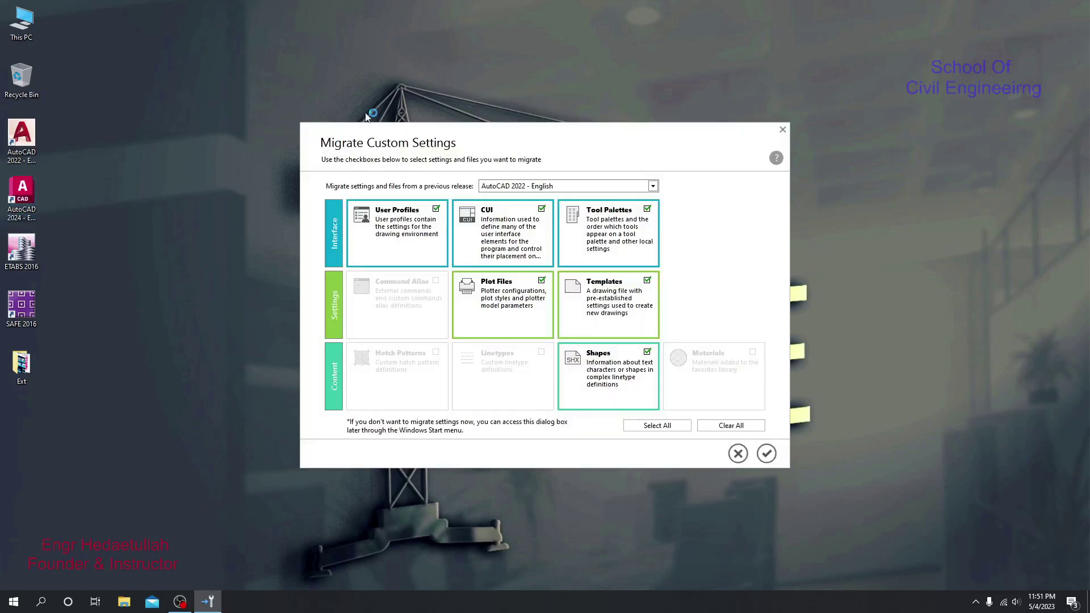
pyautogui.click(738, 455)
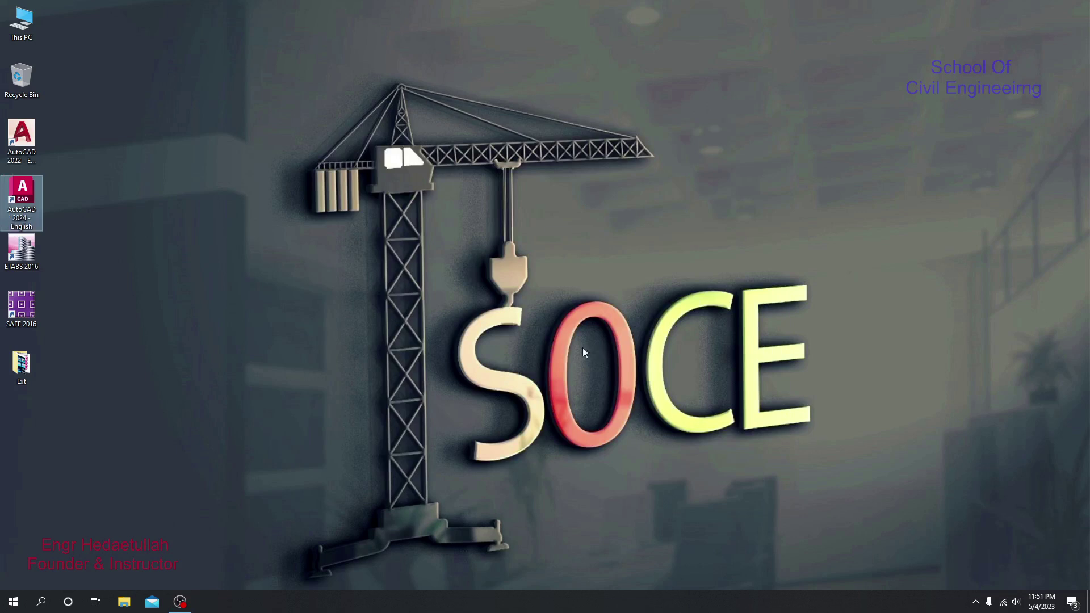
pyautogui.rightClick(277, 293)
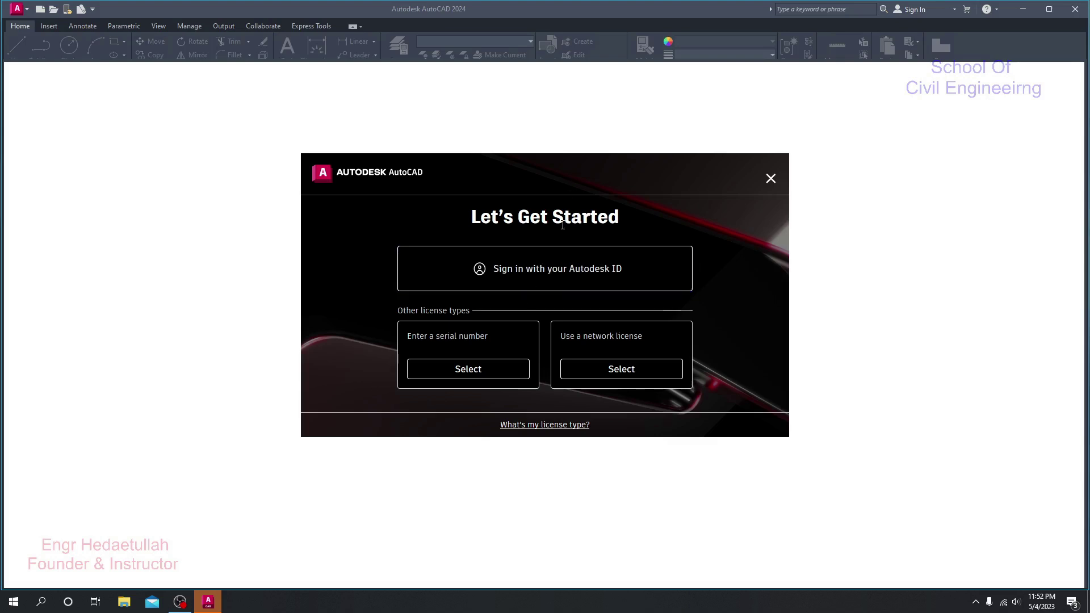
pyautogui.click(571, 274)
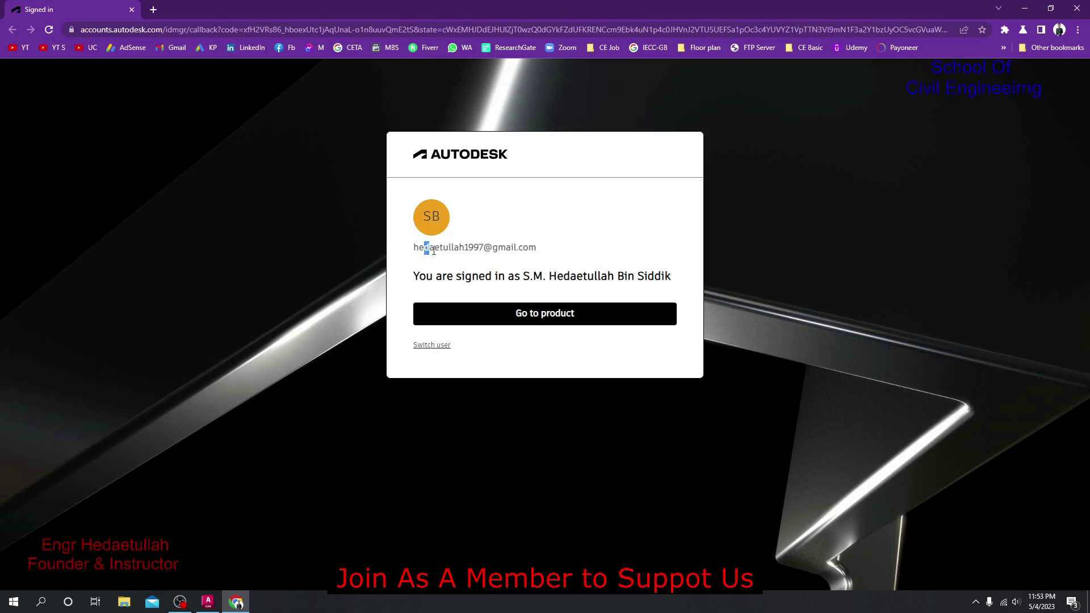
# Step: Switch user on the Autodesk page and sign in again with the saved email and password, with Stay signed in enabled
pyautogui.moveTo(423, 247); pyautogui.dragTo(485, 259)
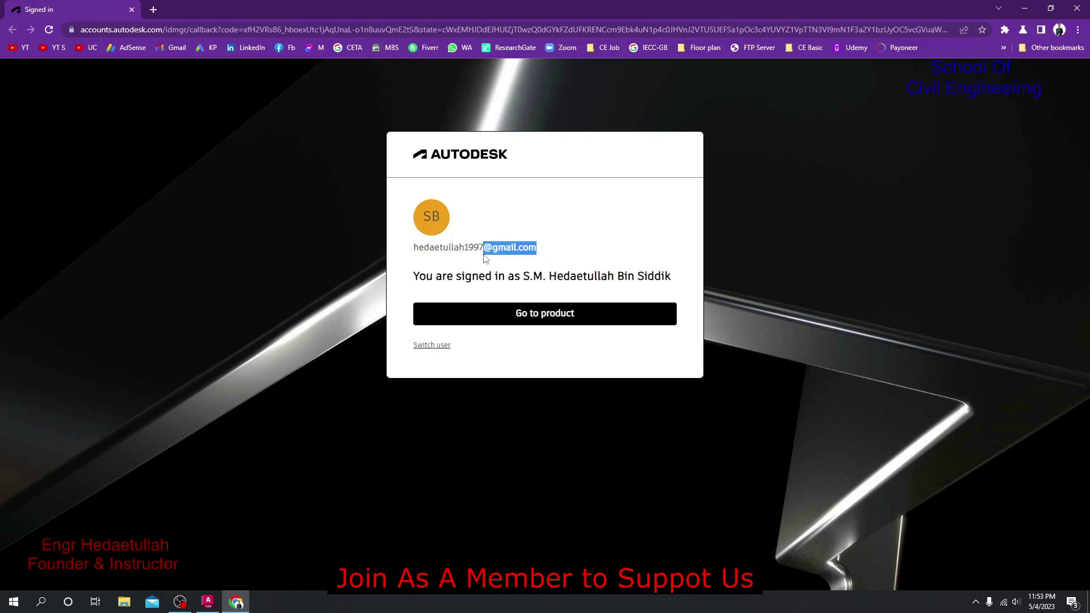
pyautogui.click(501, 287)
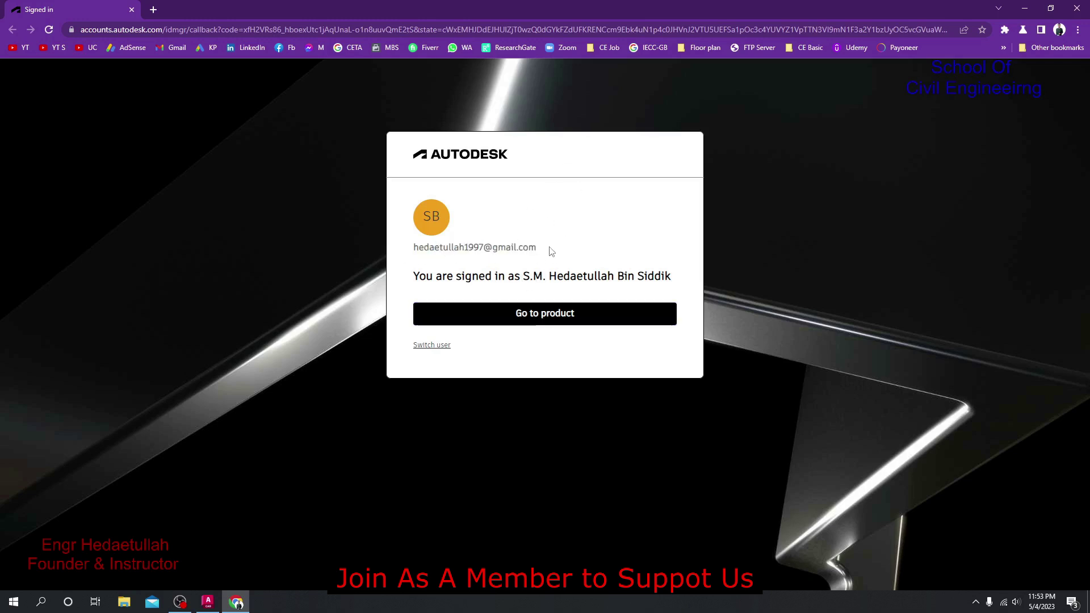
pyautogui.click(429, 347)
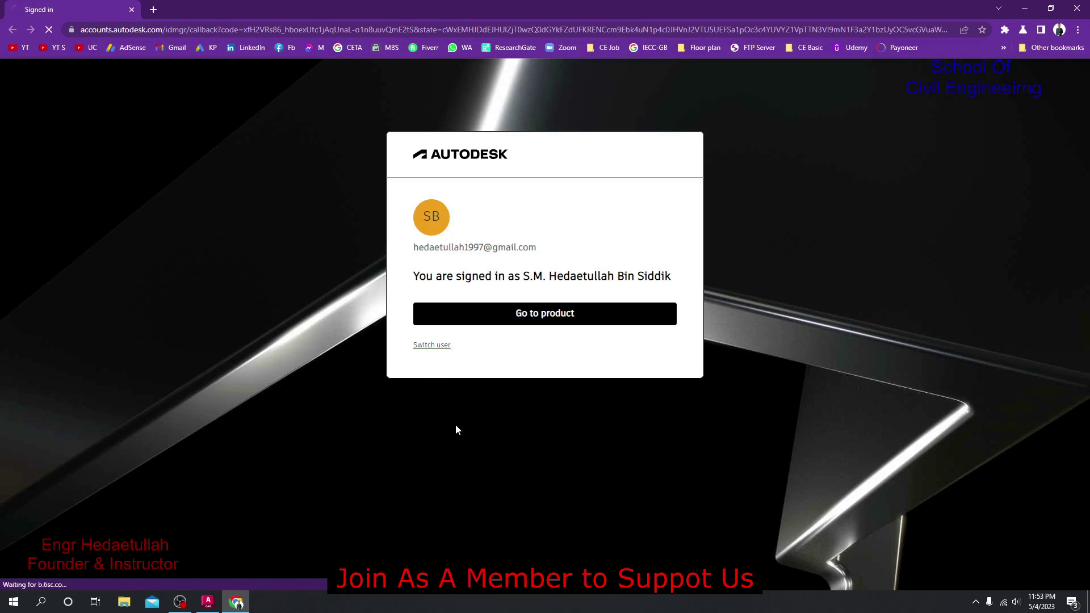
pyautogui.click(431, 348)
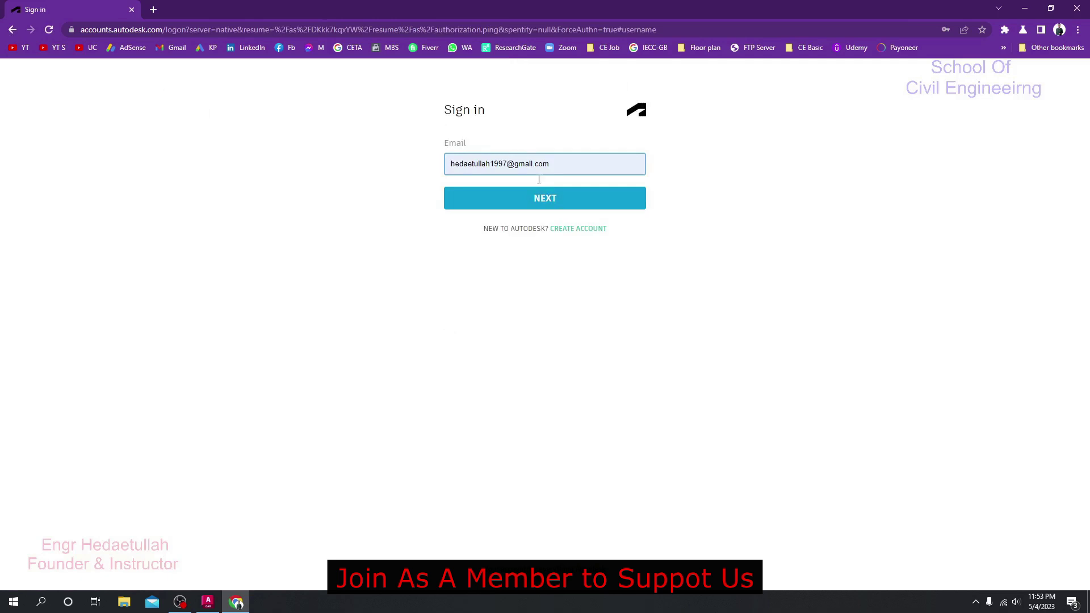
pyautogui.click(557, 205)
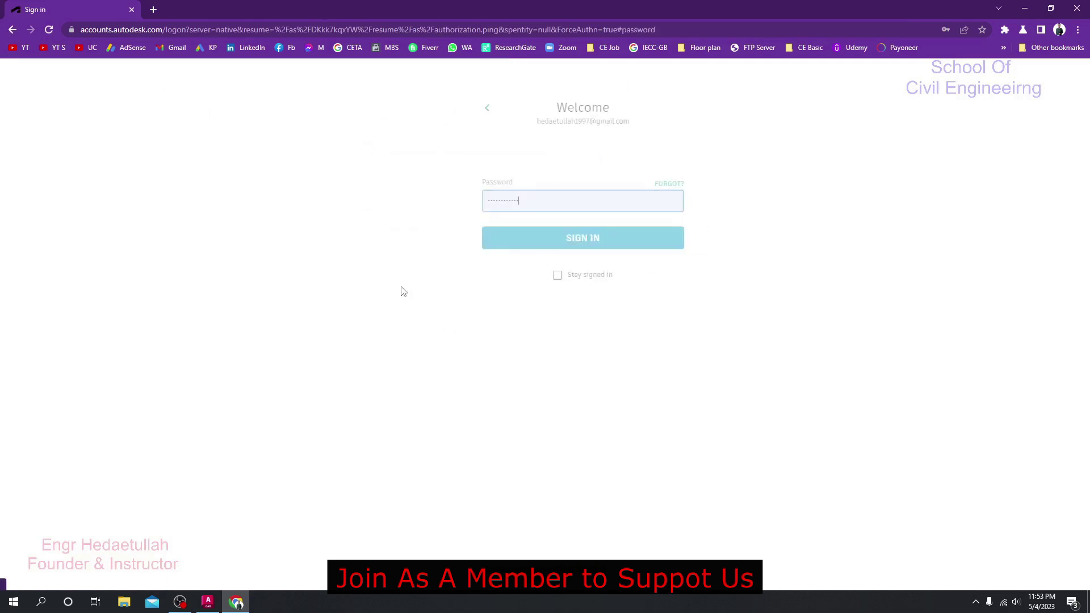
pyautogui.click(520, 275)
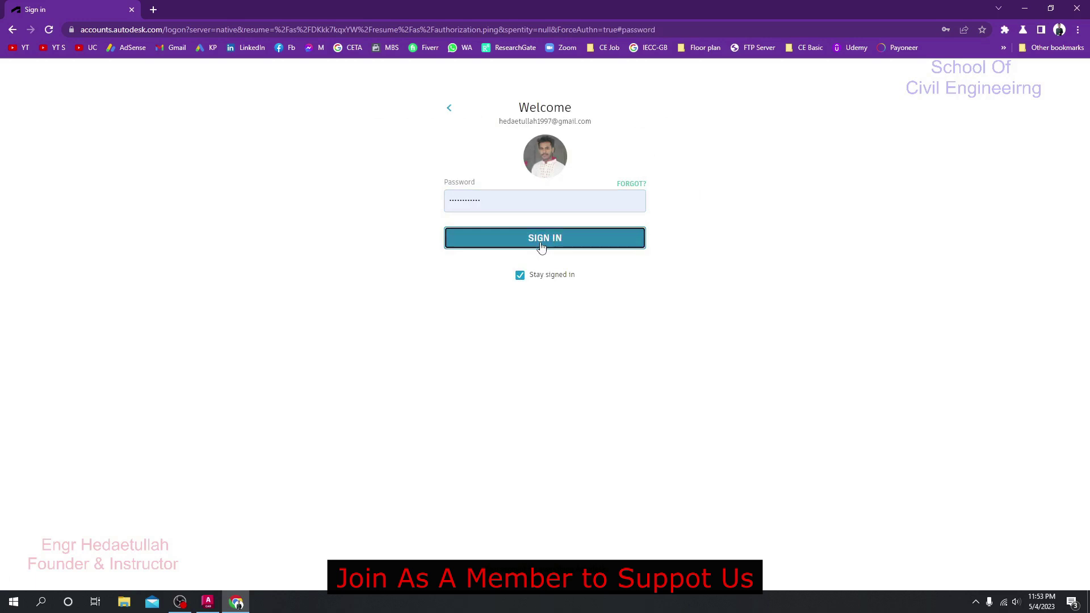
pyautogui.click(540, 241)
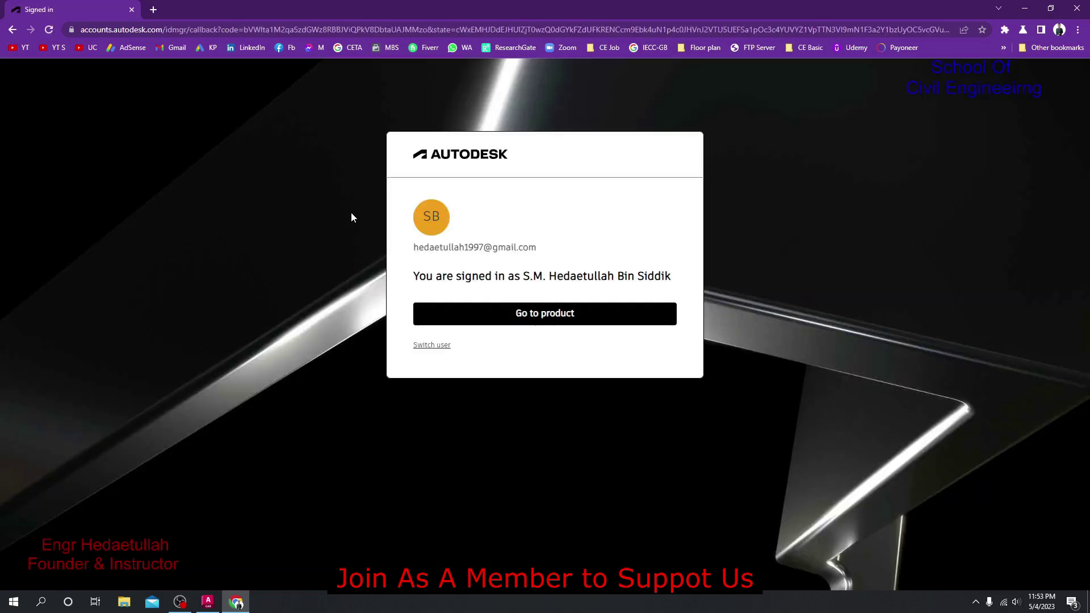
# Step: Check the signed-in account's name and email, then go to the product, always allowing accounts.autodesk.com to open Autodesk Identity Manager
pyautogui.moveTo(414, 276); pyautogui.dragTo(676, 278)
pyautogui.click(676, 279)
pyautogui.moveTo(410, 248); pyautogui.dragTo(548, 246)
pyautogui.click(550, 246)
pyautogui.moveTo(412, 247); pyautogui.dragTo(576, 250)
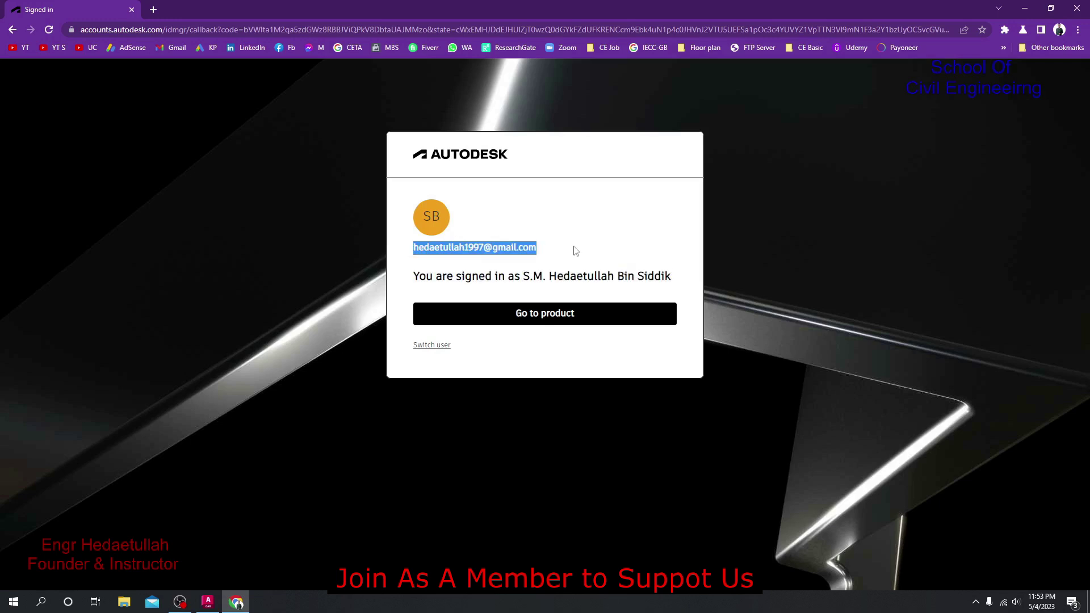
pyautogui.click(557, 251)
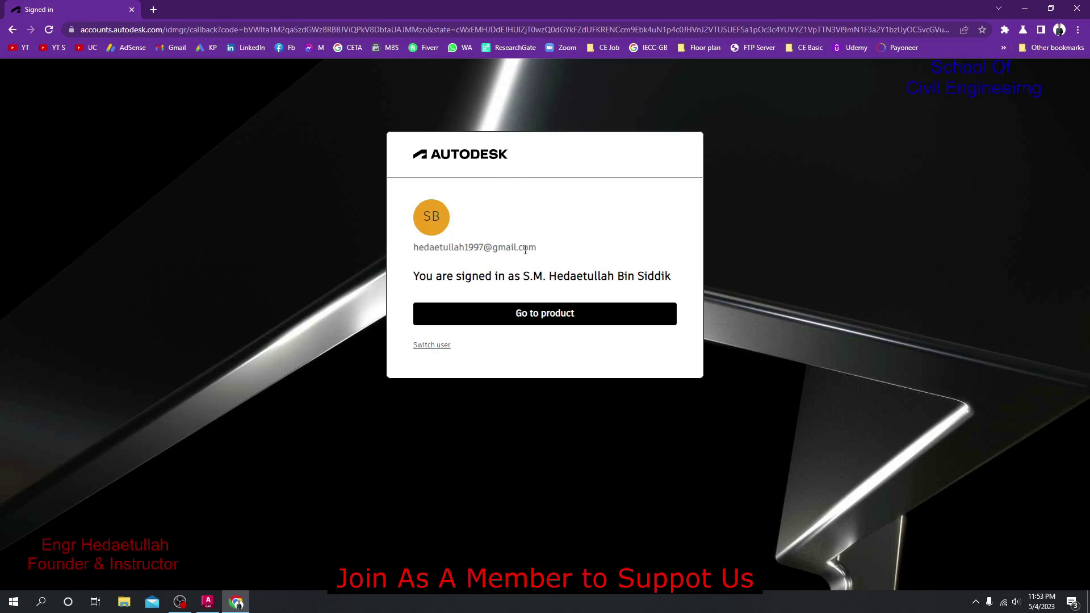
pyautogui.click(539, 318)
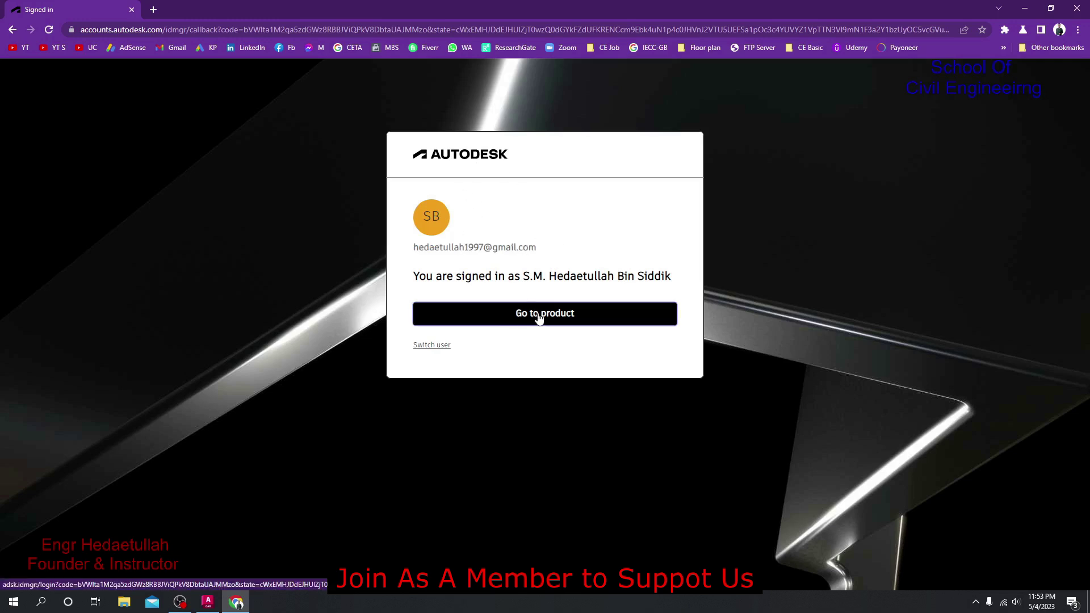
pyautogui.click(540, 316)
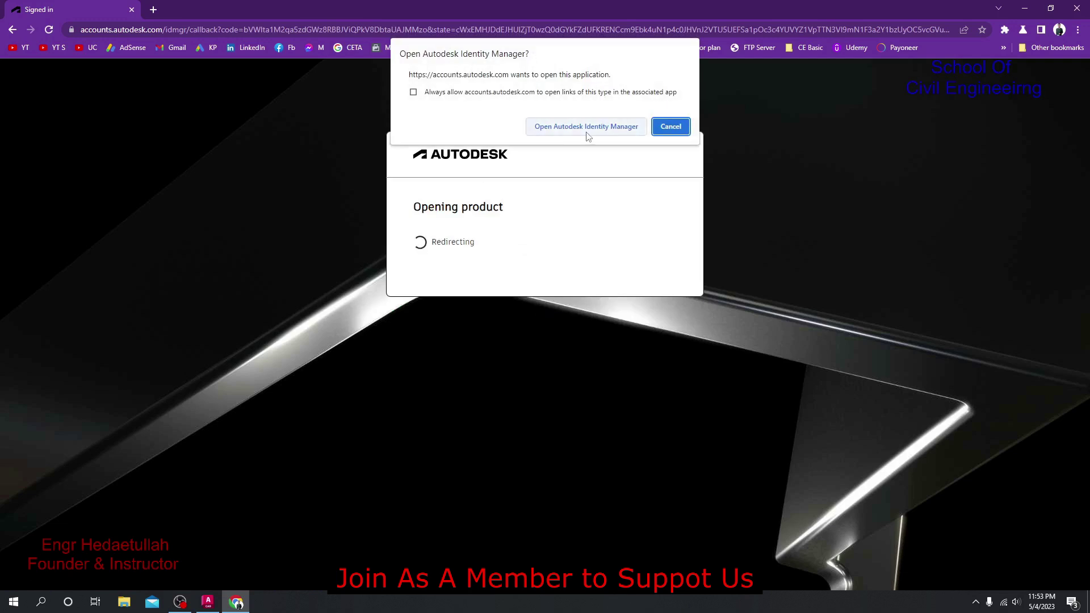
pyautogui.click(474, 94)
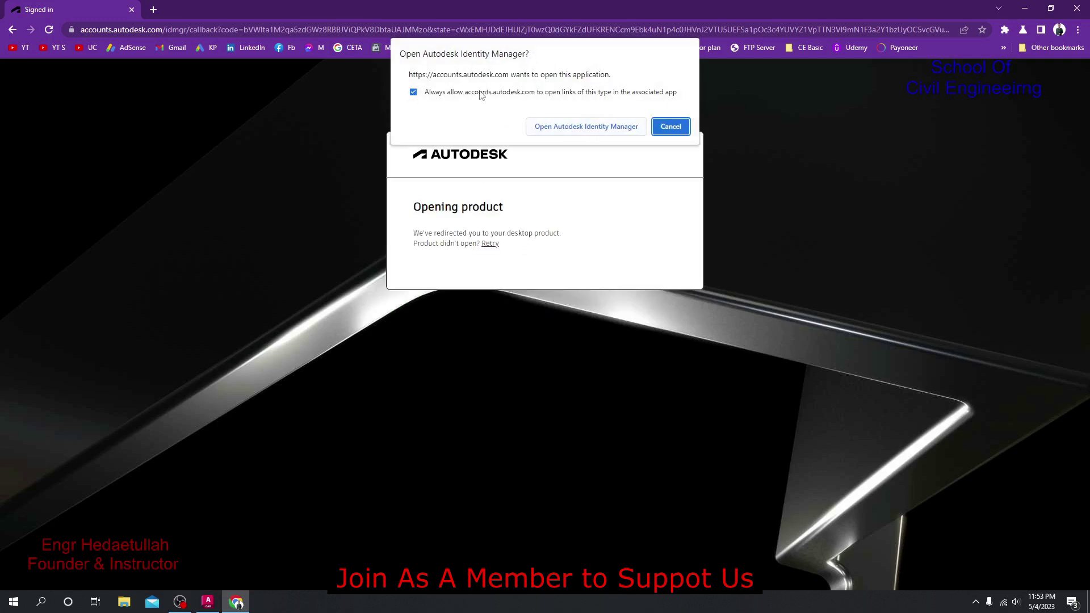
pyautogui.click(586, 131)
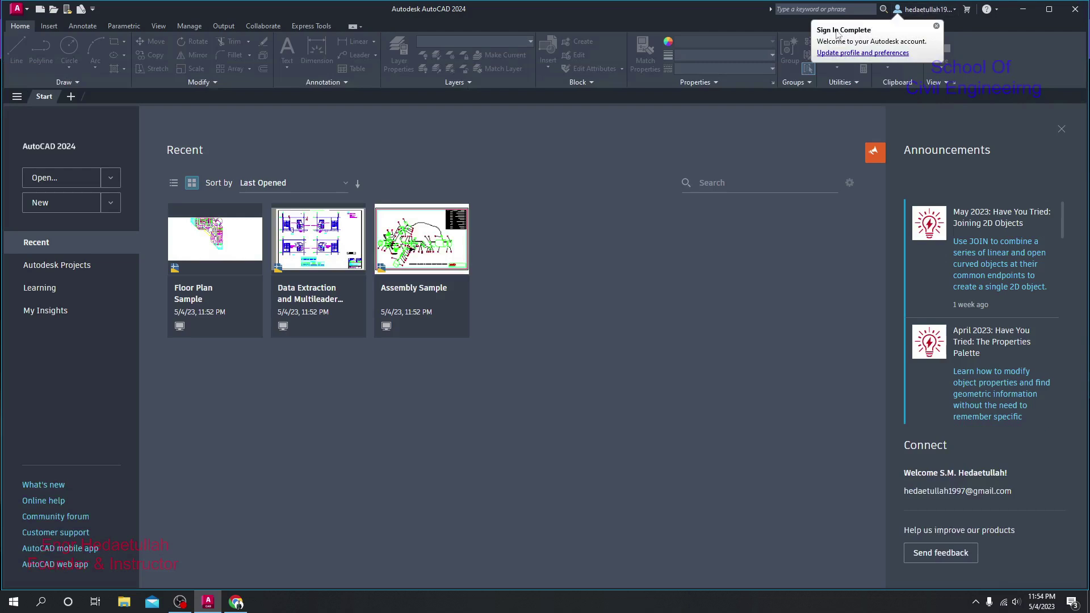
# Step: Dismiss the sign-in notice and Announcements, and open the recent Data Extraction and Multileaders Sample drawing as read-only
pyautogui.click(936, 27)
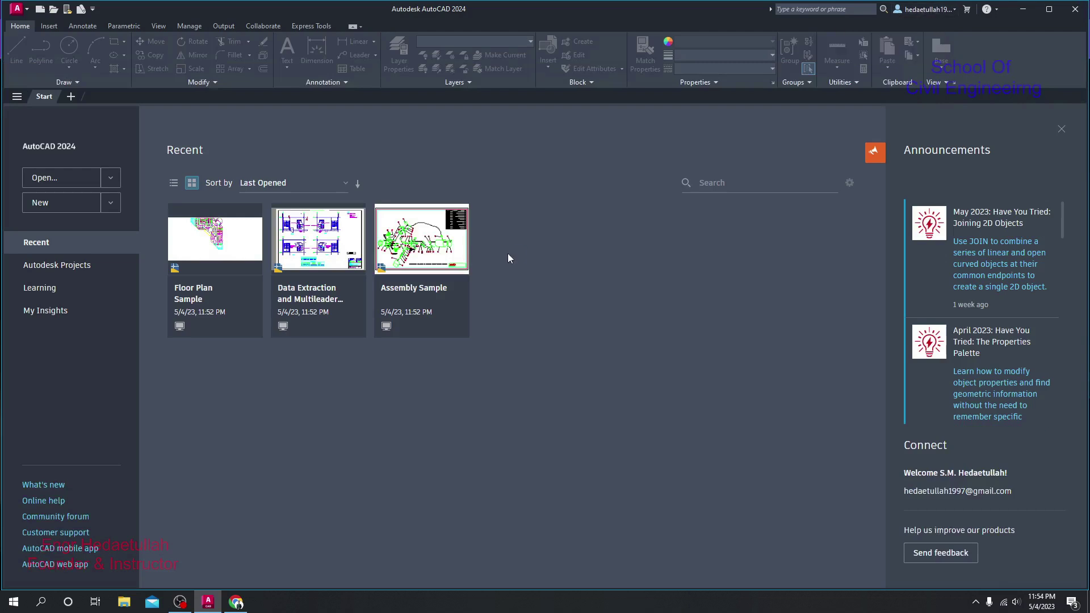
pyautogui.click(1062, 129)
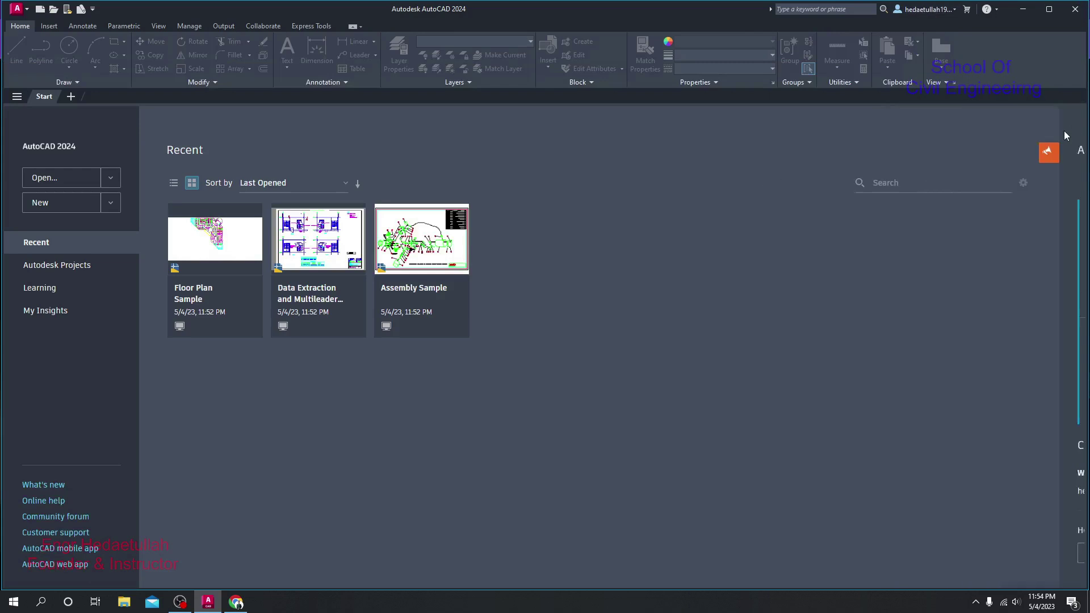
pyautogui.click(317, 254)
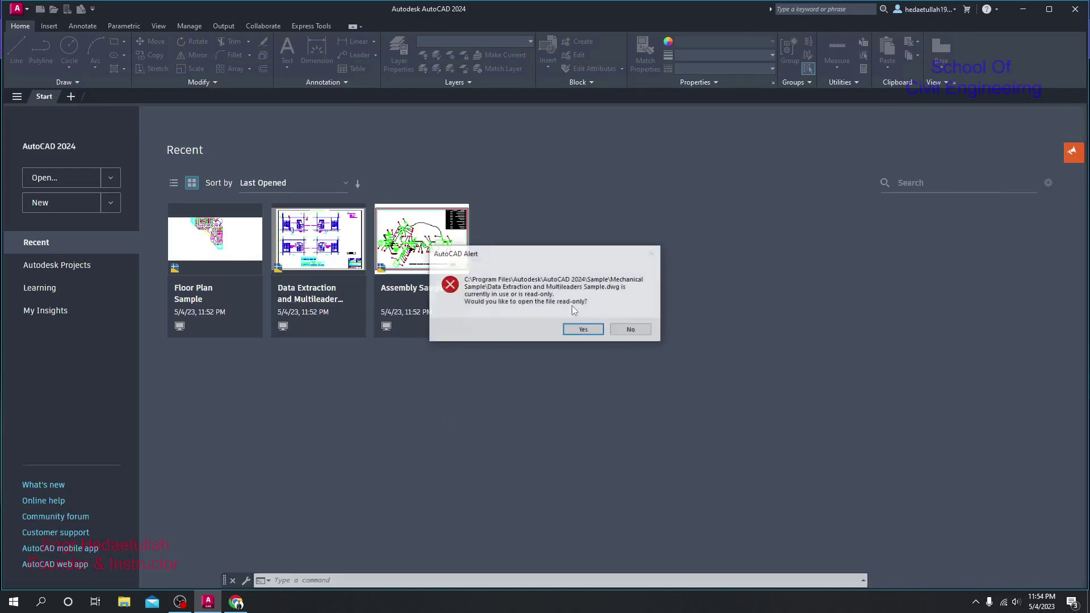
pyautogui.click(574, 331)
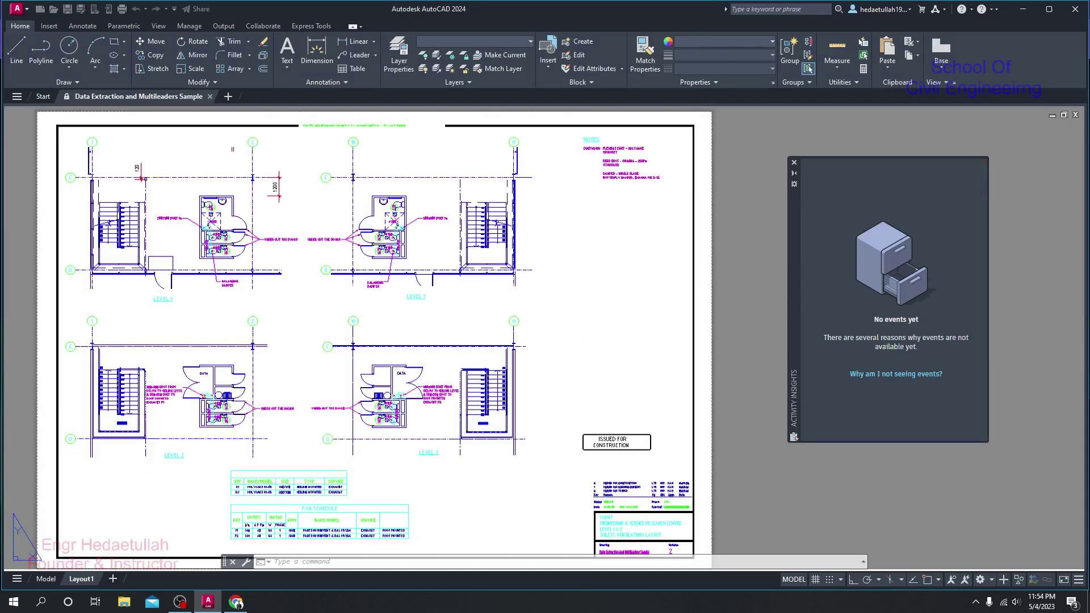
# Step: Inspect the sample drawing in model space and then Layout1, closing the event location notice and the Activity Insights palette
pyautogui.click(46, 578)
pyautogui.scroll(-3, 414, 324)
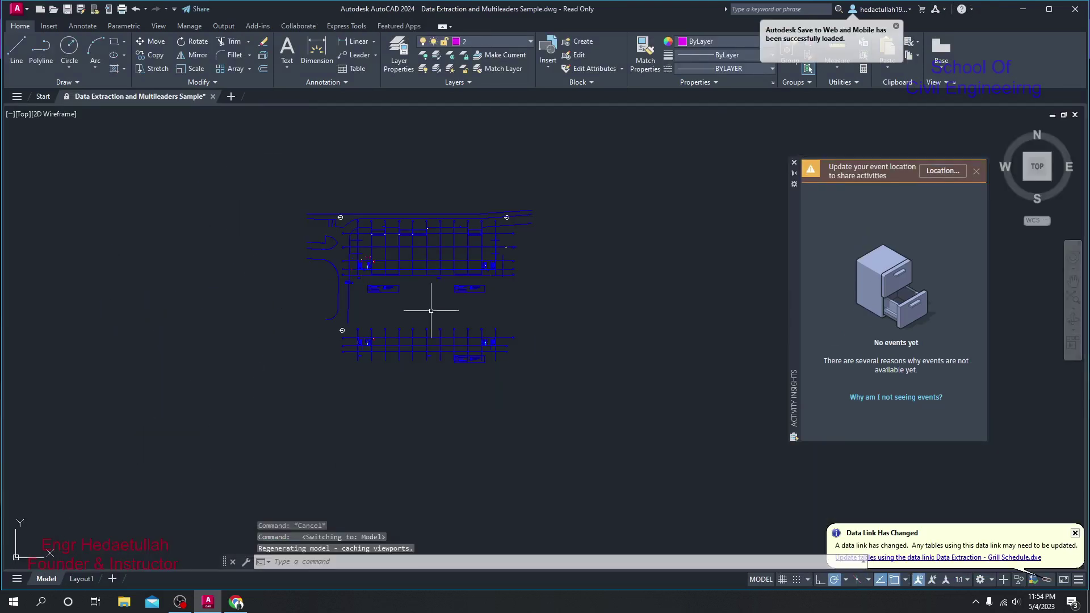
pyautogui.scroll(2, 423, 359)
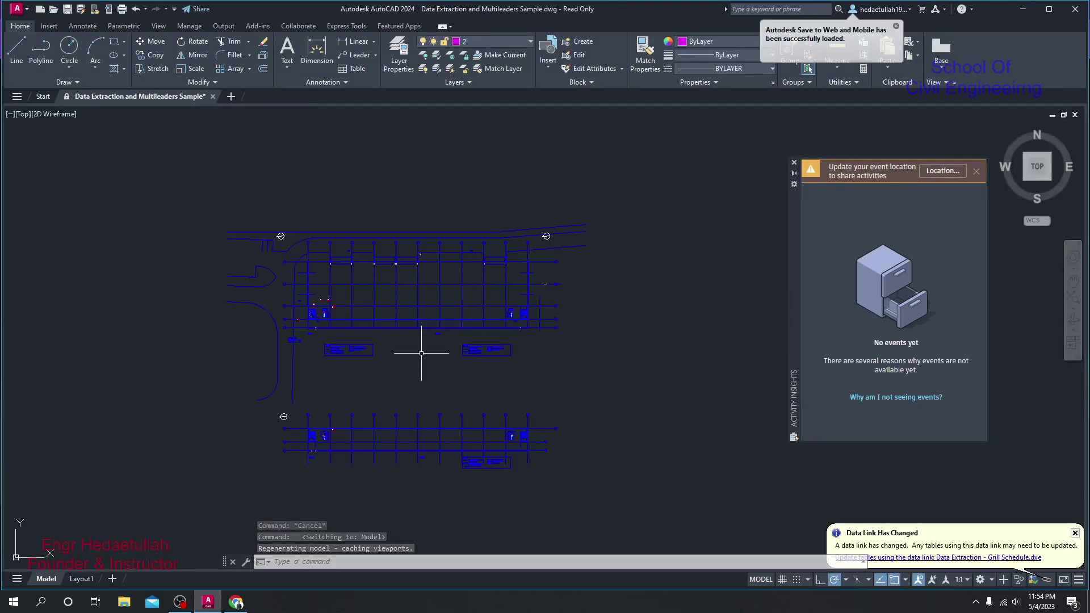
pyautogui.scroll(-2, 423, 357)
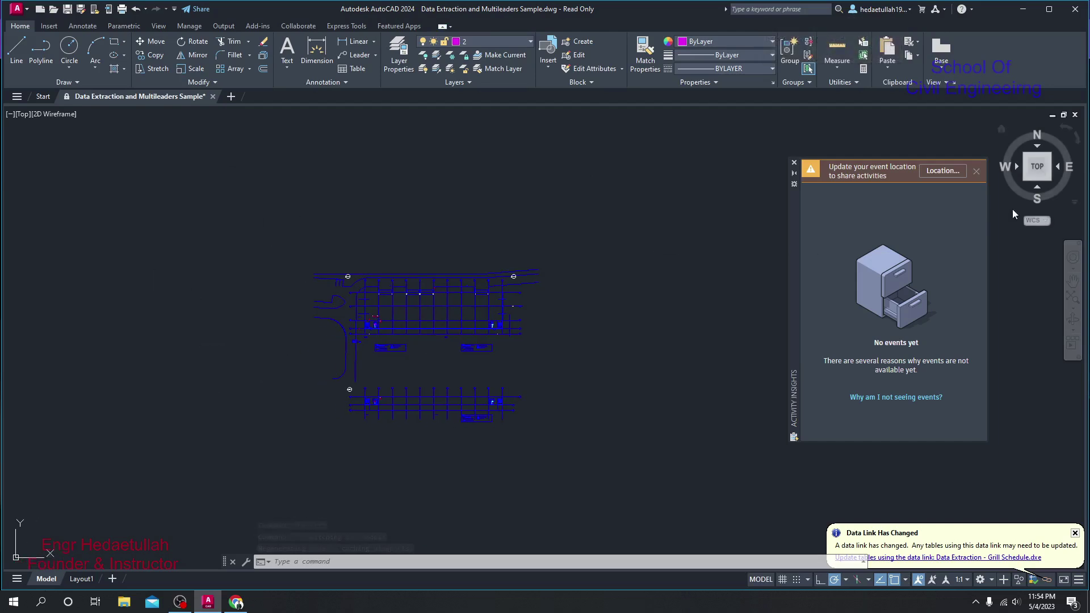
pyautogui.click(976, 174)
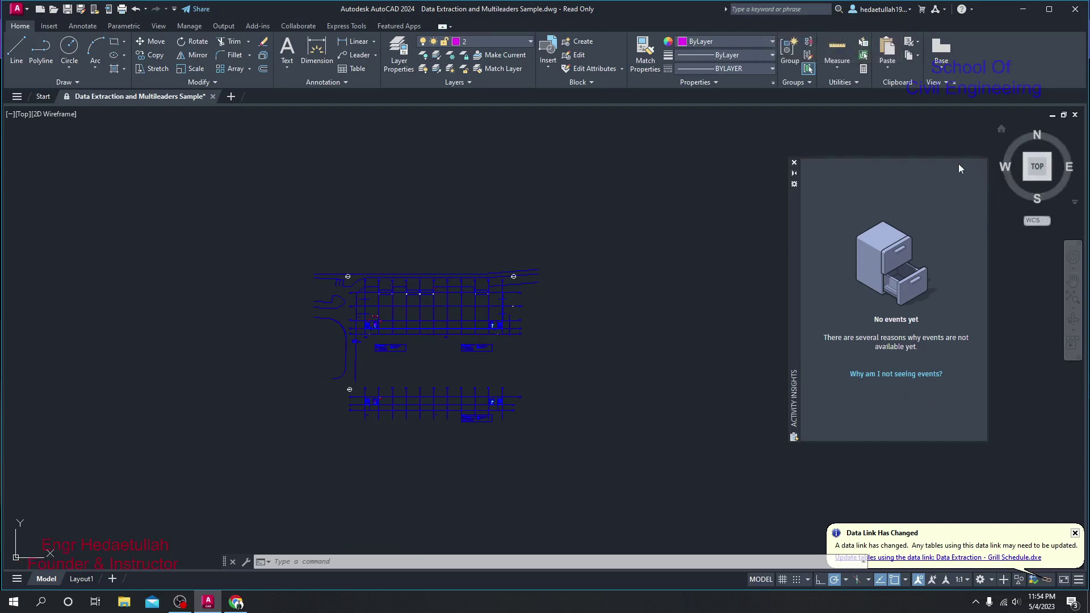
pyautogui.click(794, 163)
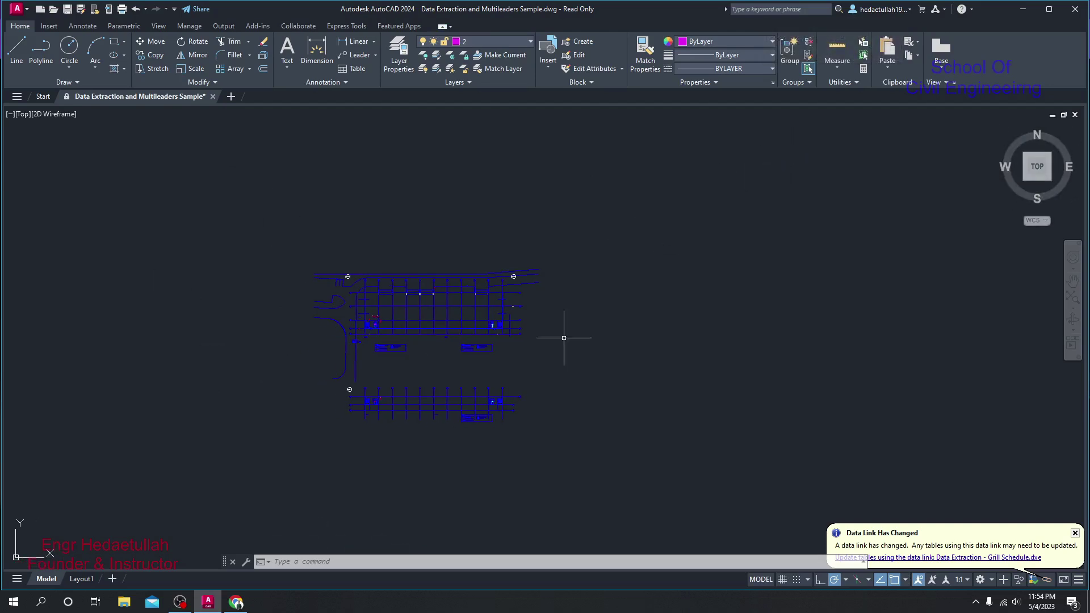
pyautogui.scroll(4, 392, 349)
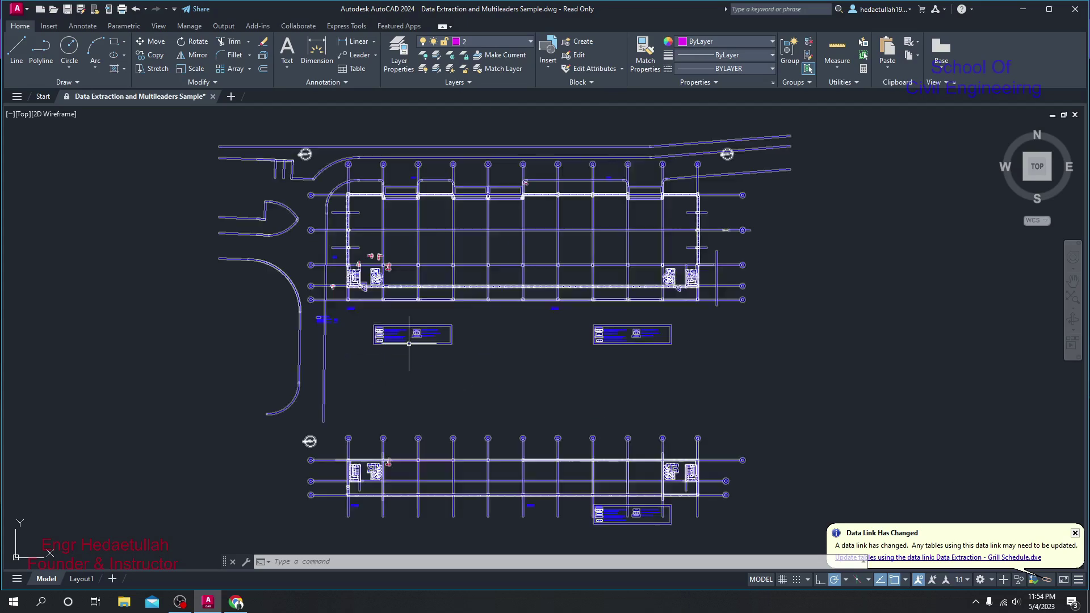
pyautogui.click(81, 578)
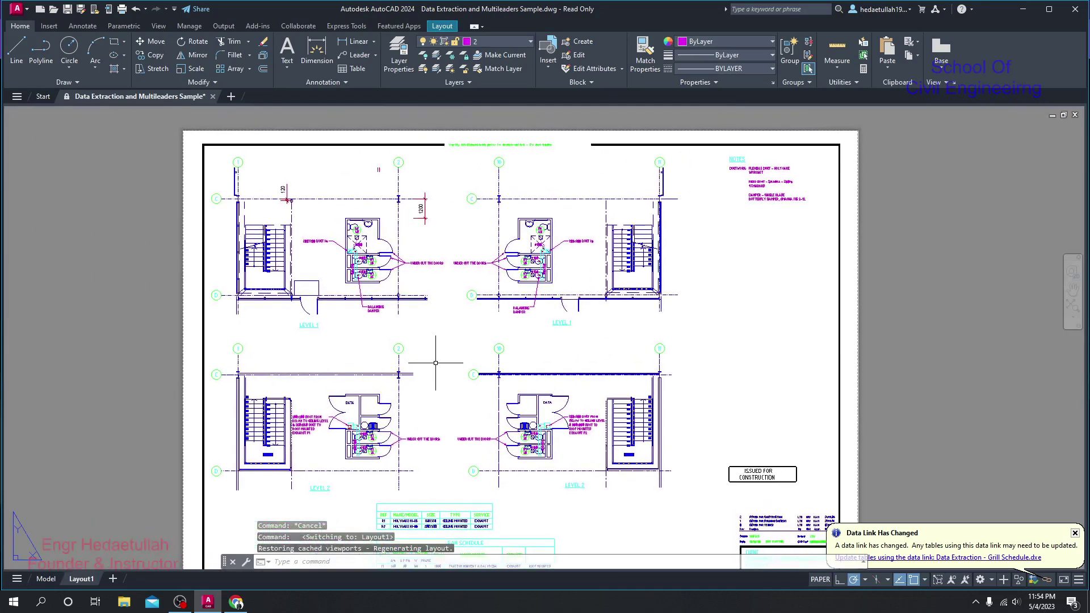